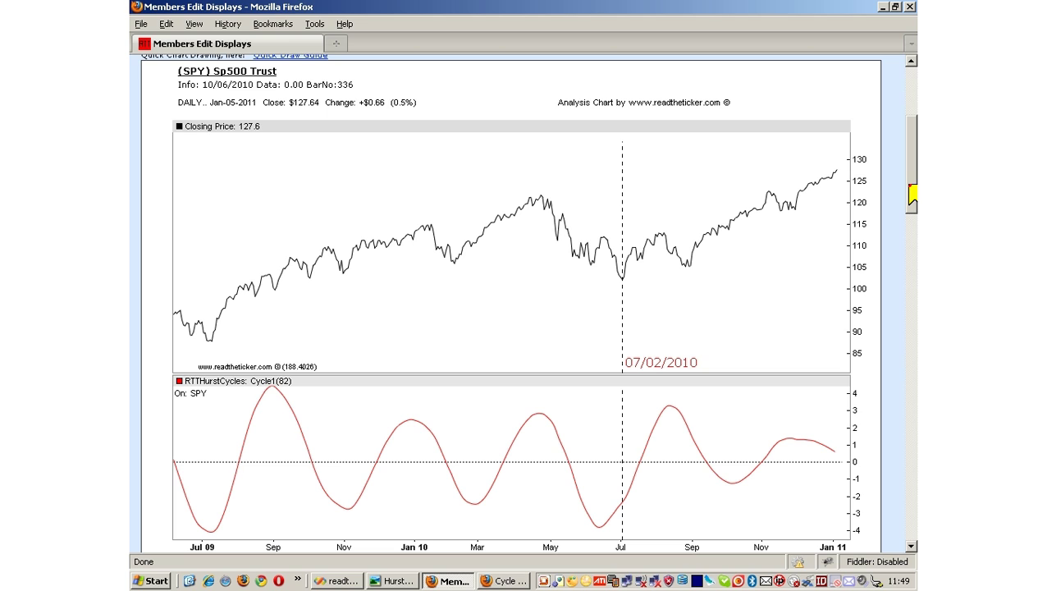
Step: Go from the SPY chart to the SPY Cycle Finder Spectrum window, whose amplitudes peak at 82
left_click_drag(912, 195, 912, 197)
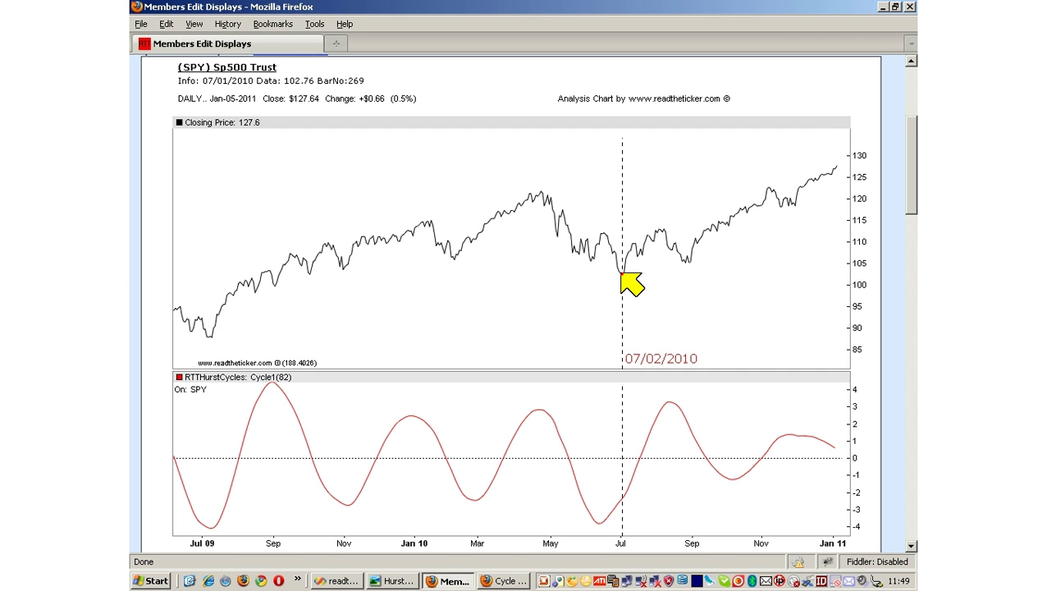
left_click(502, 581)
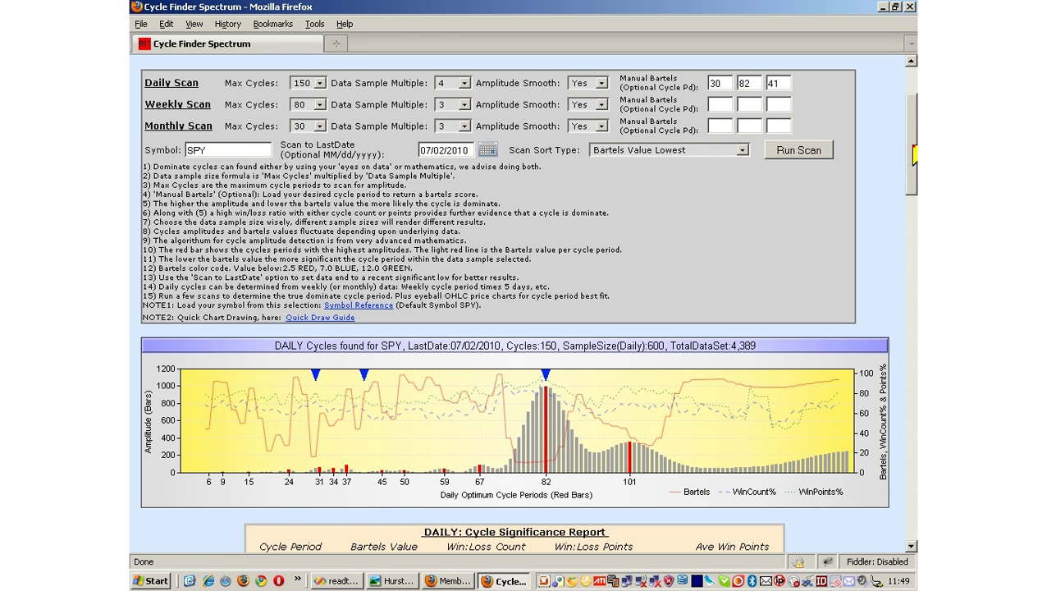
scroll(912, 144, "up", 2)
scroll(913, 139, "down", 1)
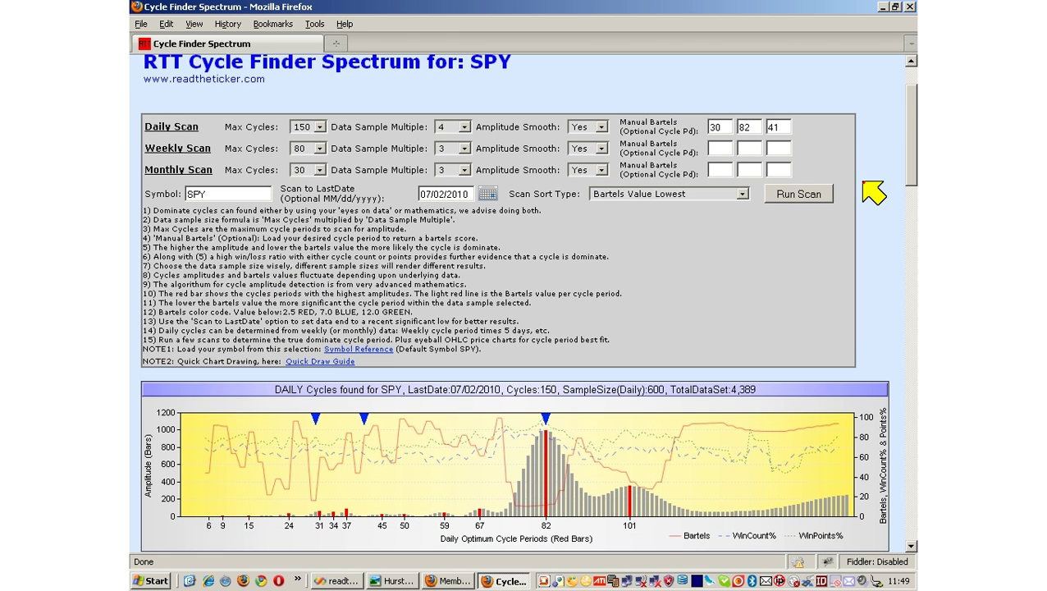
scroll(908, 192, "down", 1)
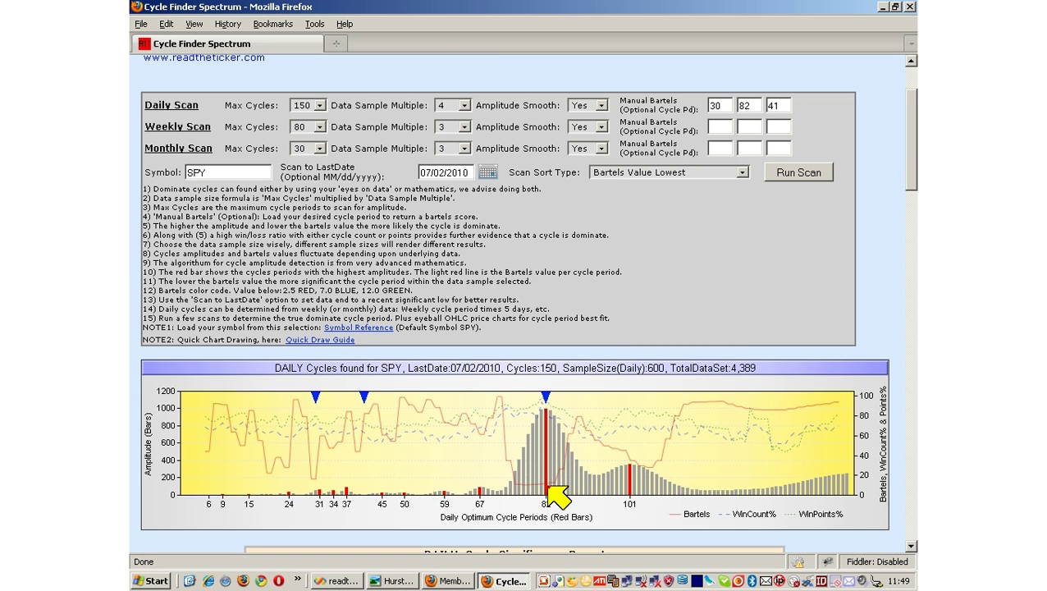
mouse_move(547, 487)
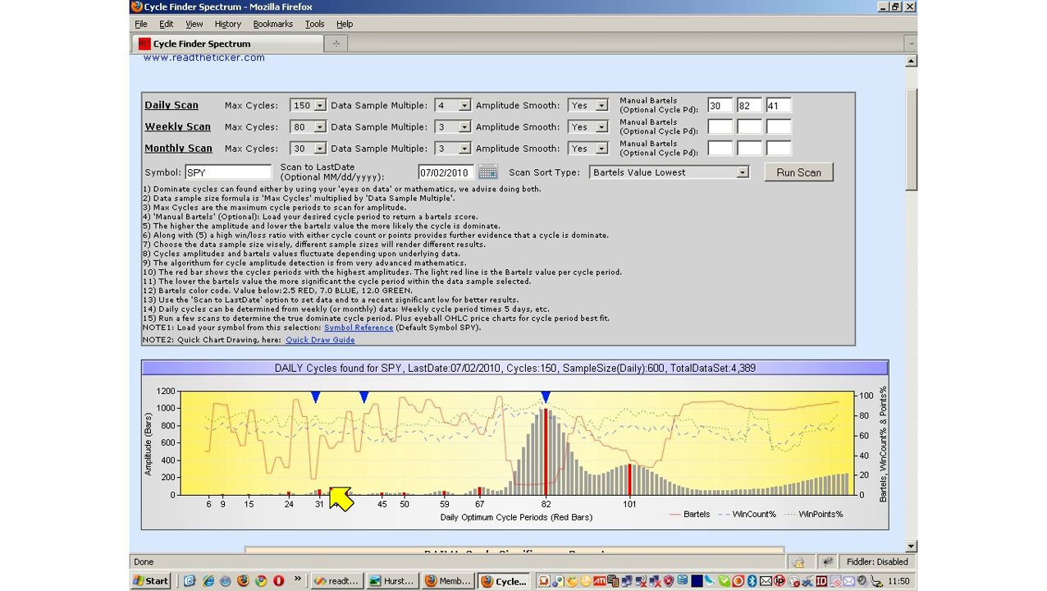
mouse_move(327, 495)
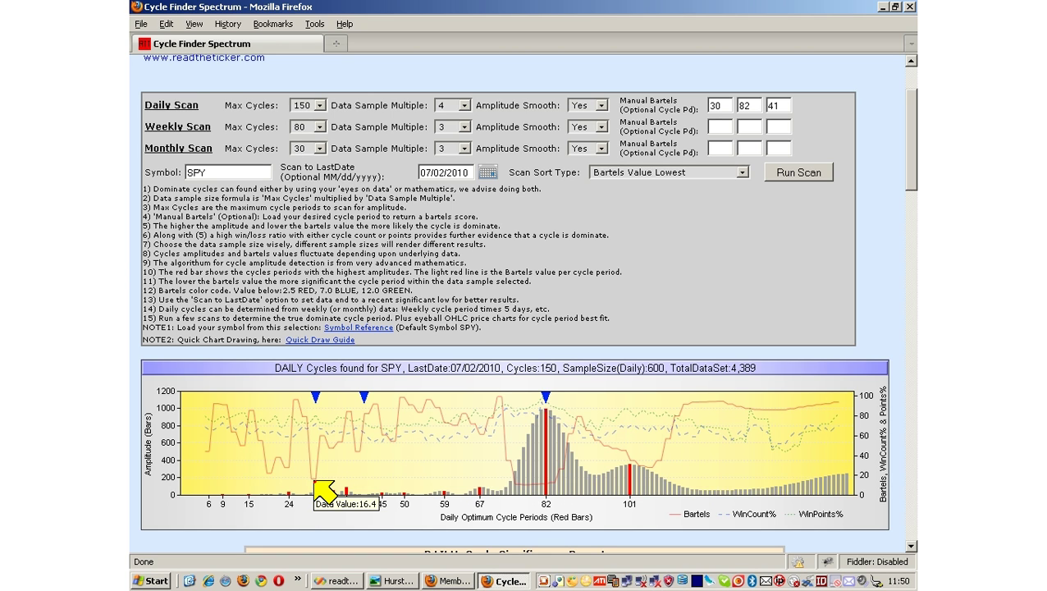
left_click_drag(914, 193, 912, 220)
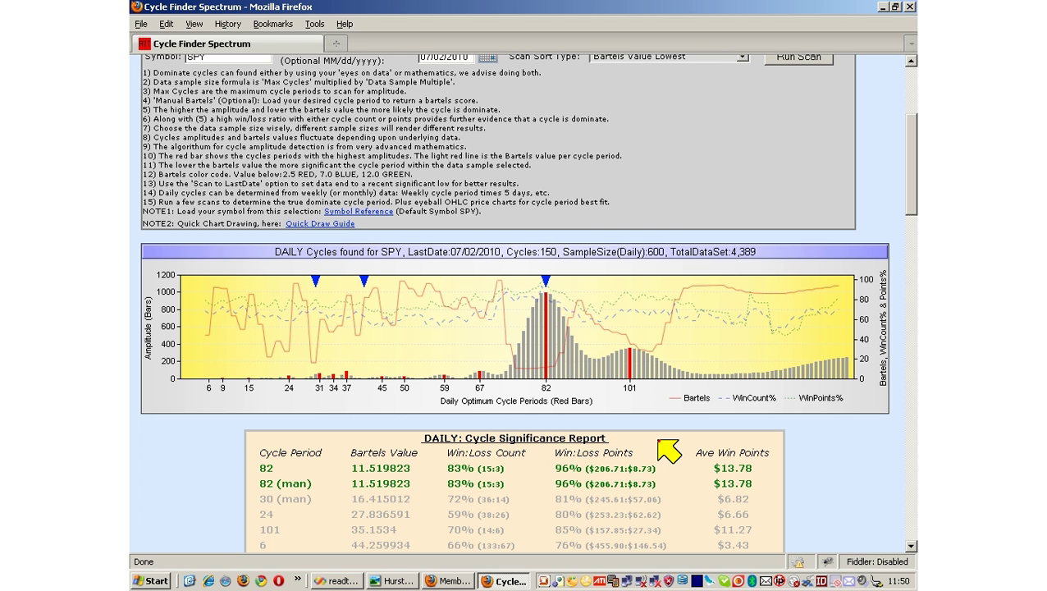
left_click_drag(911, 212, 911, 172)
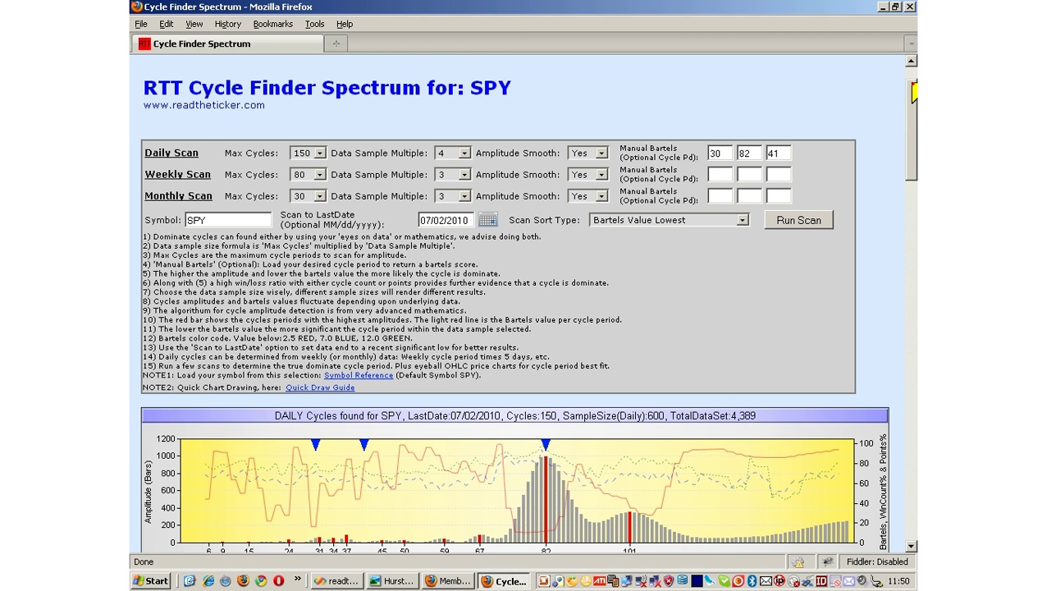
Step: Close Cycle Finder, set the RTT_HurstCycle Two period to 30, and rebuild the chart
left_click(910, 7)
left_click_drag(909, 155, 910, 252)
left_click_drag(413, 407, 399, 408)
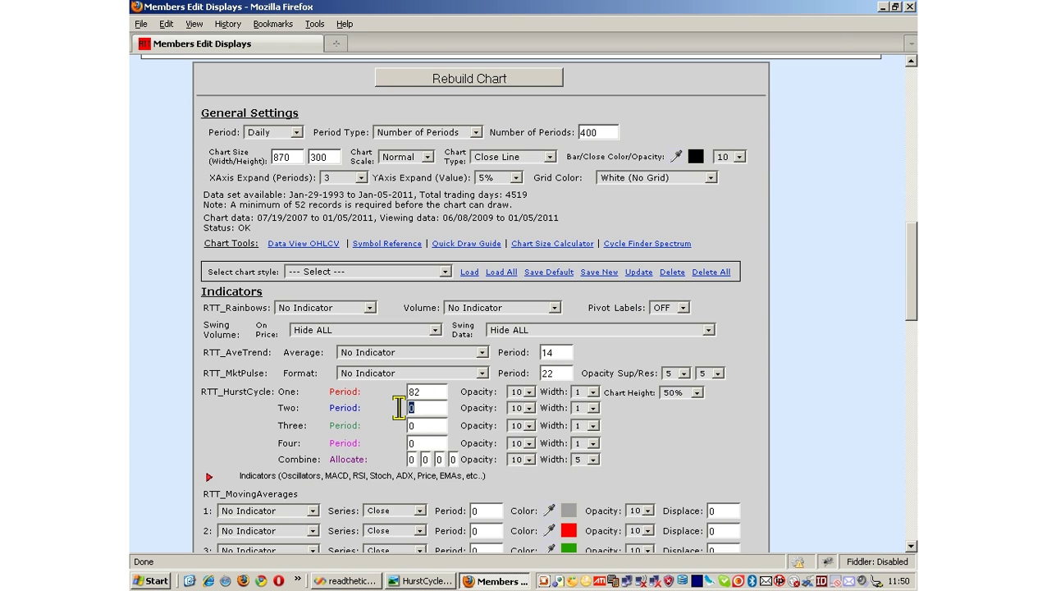
type("39")
key("BackSpace")
type("0")
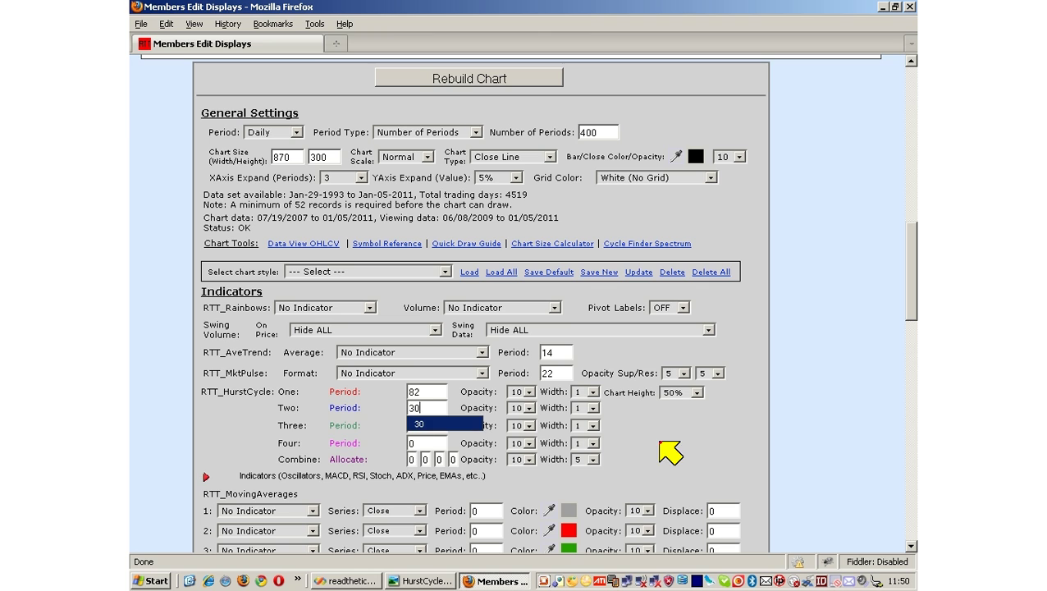
left_click(538, 74)
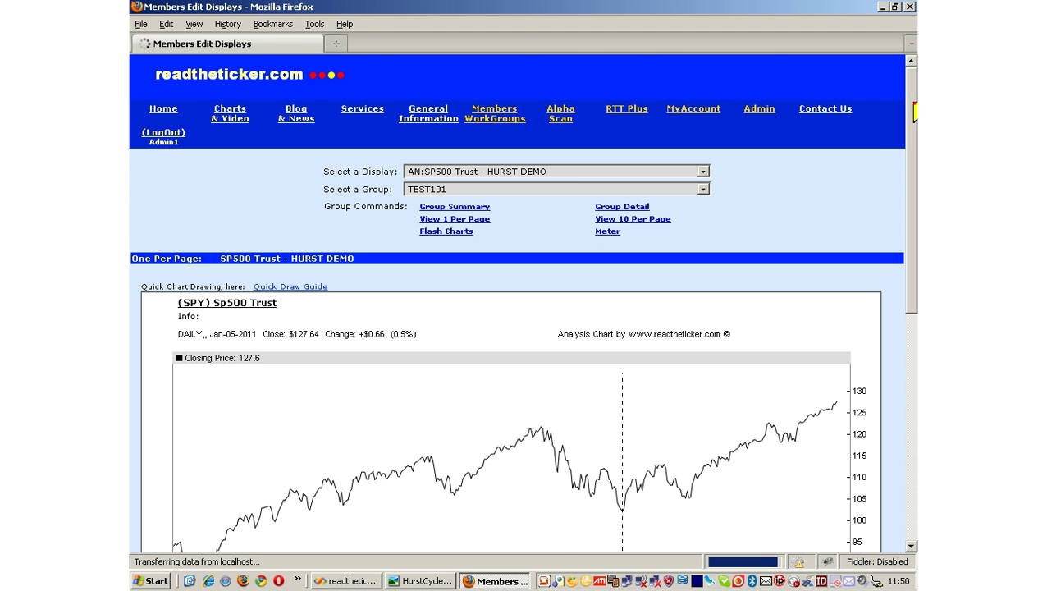
left_click_drag(913, 113, 913, 198)
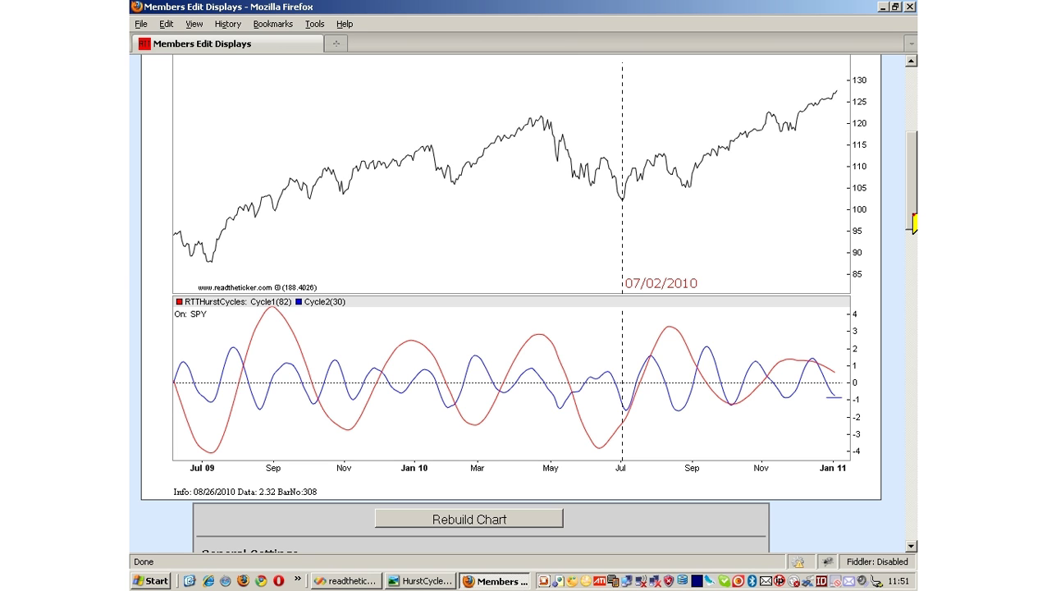
Step: Set the Combine allocations to 1 and 2 with opacity 4, and rebuild to plot Combine(82,30,0,0)
left_click_drag(914, 223, 909, 320)
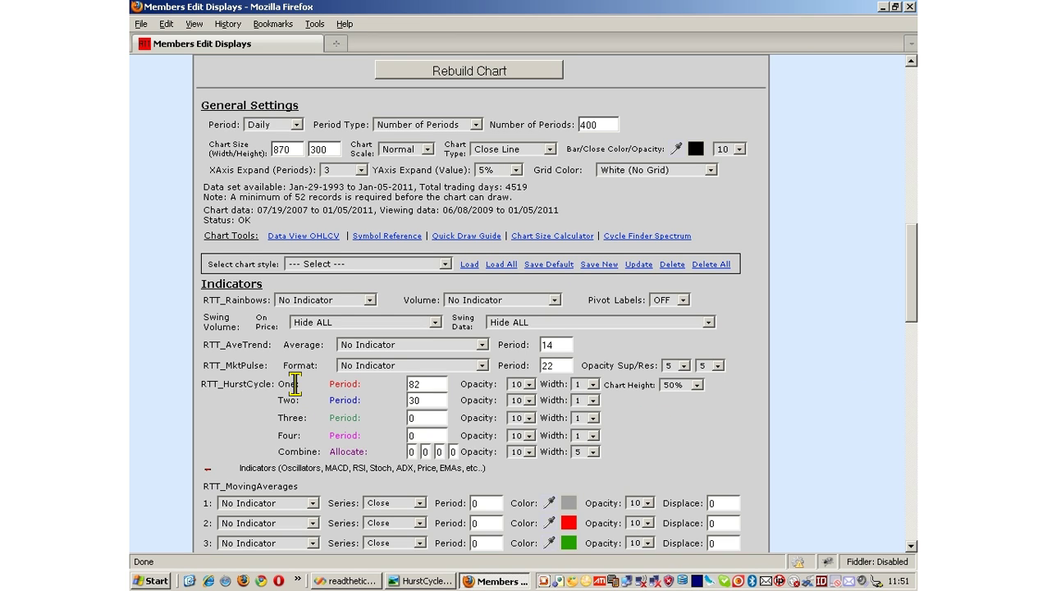
double_click(413, 452)
type("1")
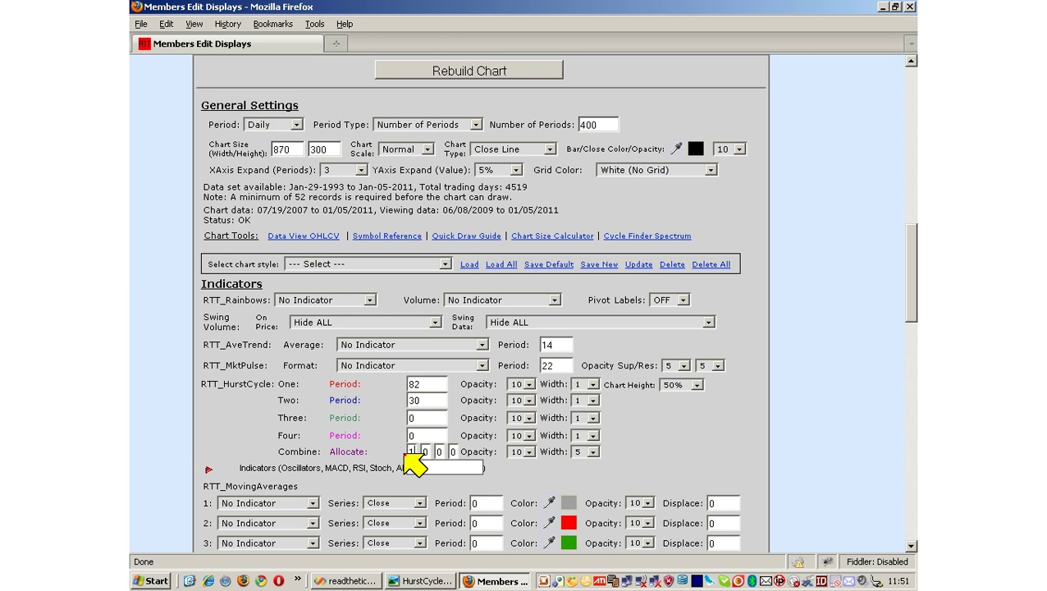
key("Tab")
type("2")
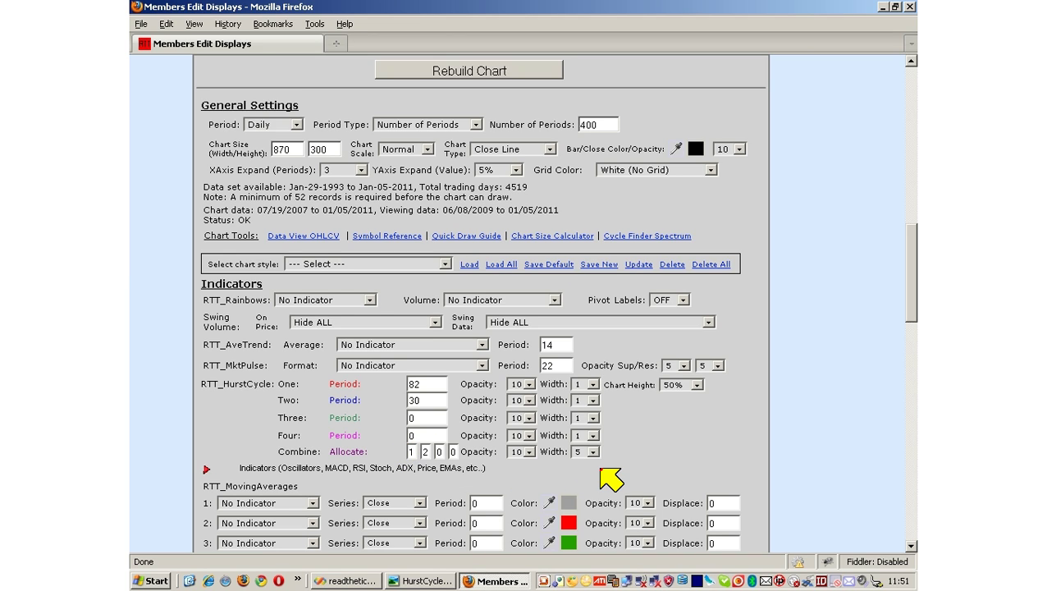
left_click(528, 452)
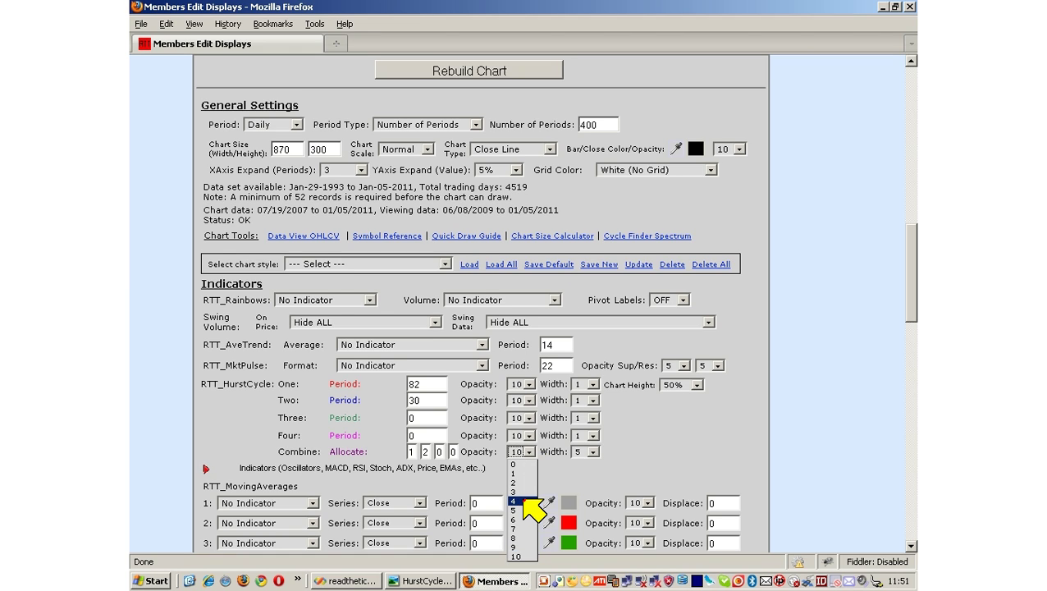
left_click(514, 501)
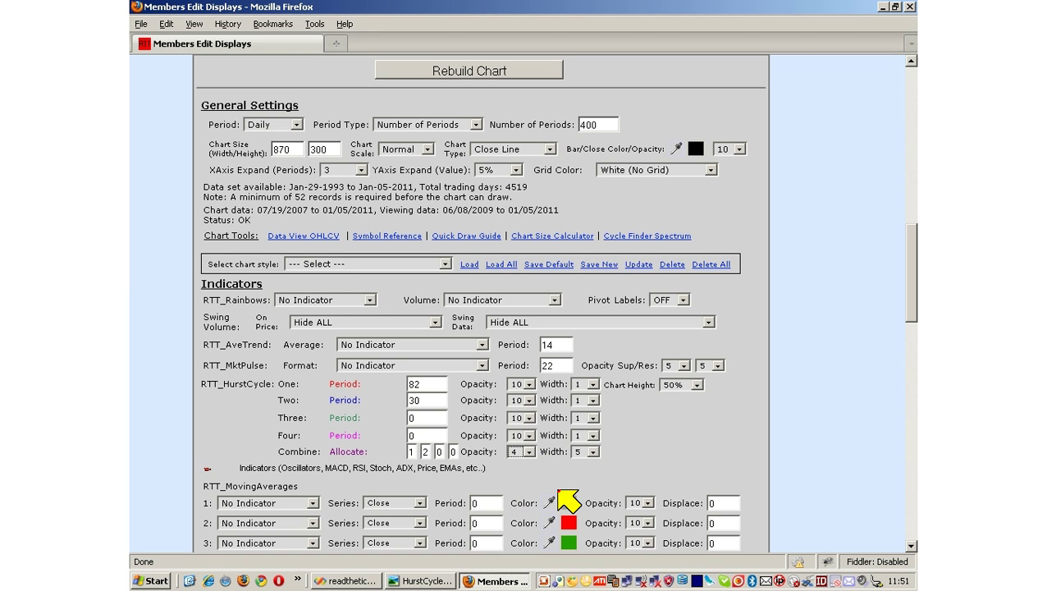
left_click(526, 72)
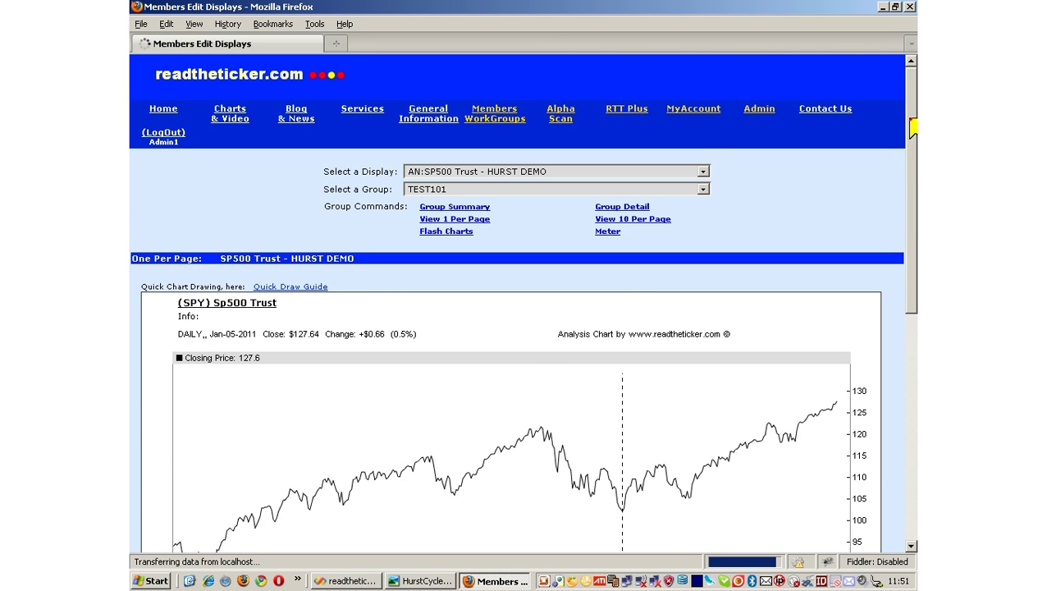
left_click_drag(911, 127, 914, 164)
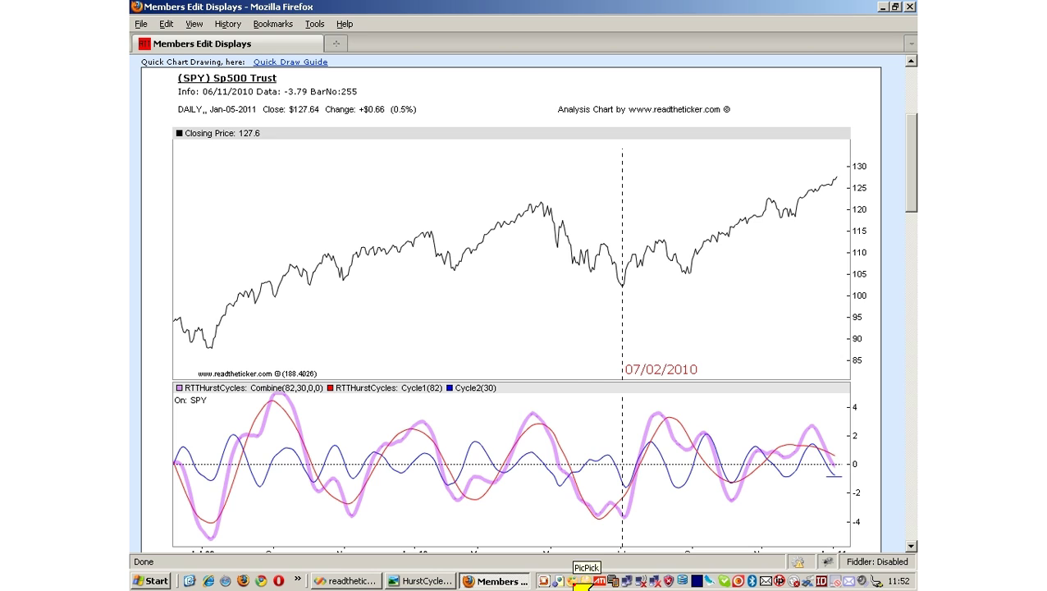
Step: Launch PicPick Whiteboard and mark the early rising price stretch and two cycle peaks in red
right_click(584, 581)
left_click(623, 520)
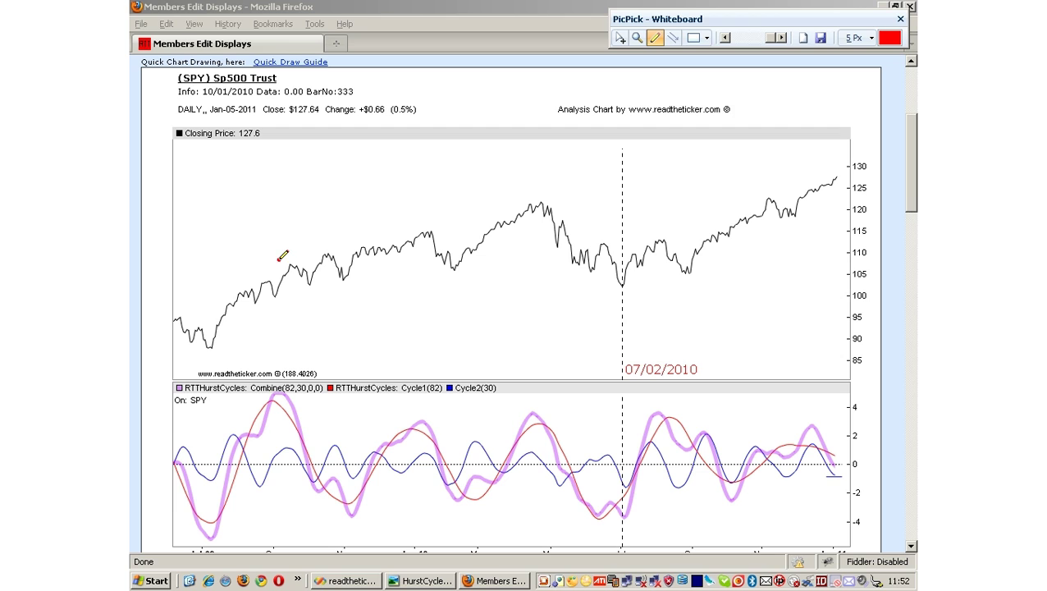
left_click_drag(278, 260, 368, 235)
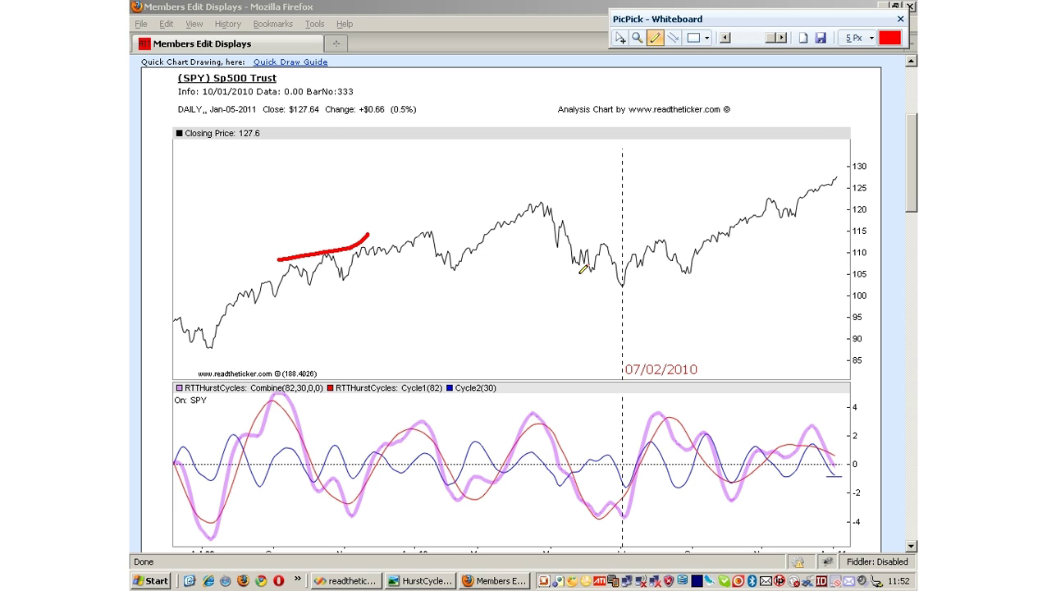
left_click_drag(531, 369, 532, 401)
left_click_drag(426, 363, 424, 396)
Step: Mark four cycle troughs in the indicator panel and the late rising price stretch in red
left_click_drag(457, 533, 457, 519)
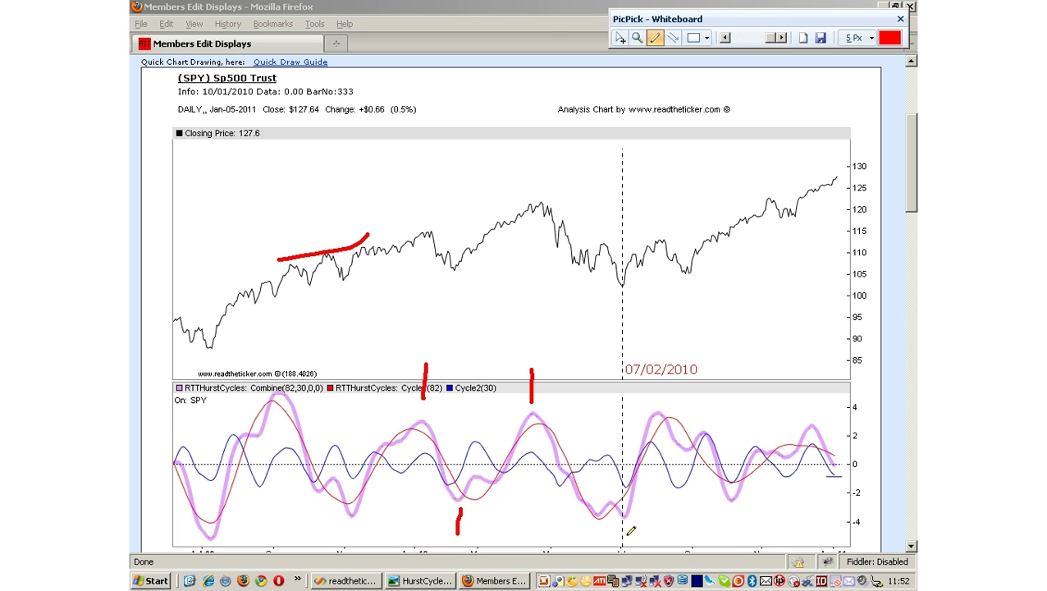
left_click_drag(625, 550, 625, 529)
left_click_drag(354, 545, 352, 523)
left_click_drag(216, 519, 213, 546)
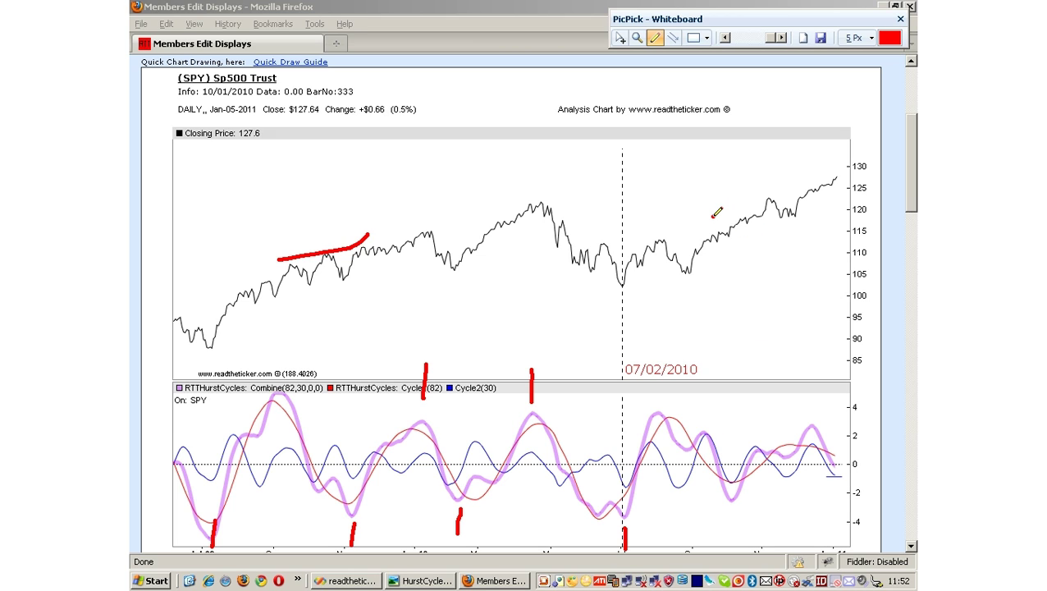
left_click_drag(712, 215, 776, 183)
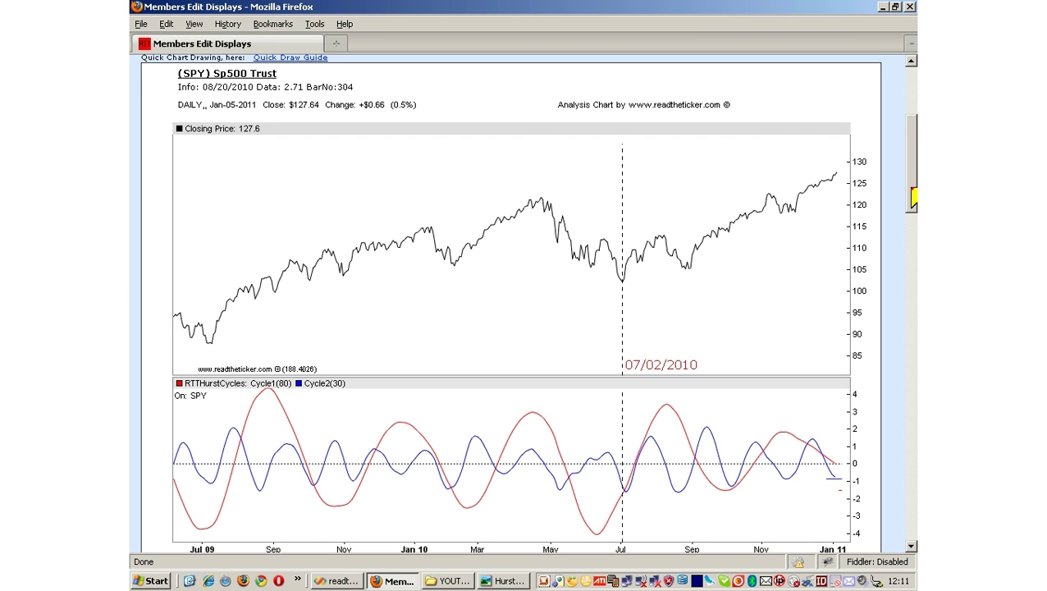
Step: Change the first Hurst cycle's period from 80 to 0 and rebuild the chart without it
left_click_drag(912, 197, 913, 310)
left_click(435, 371)
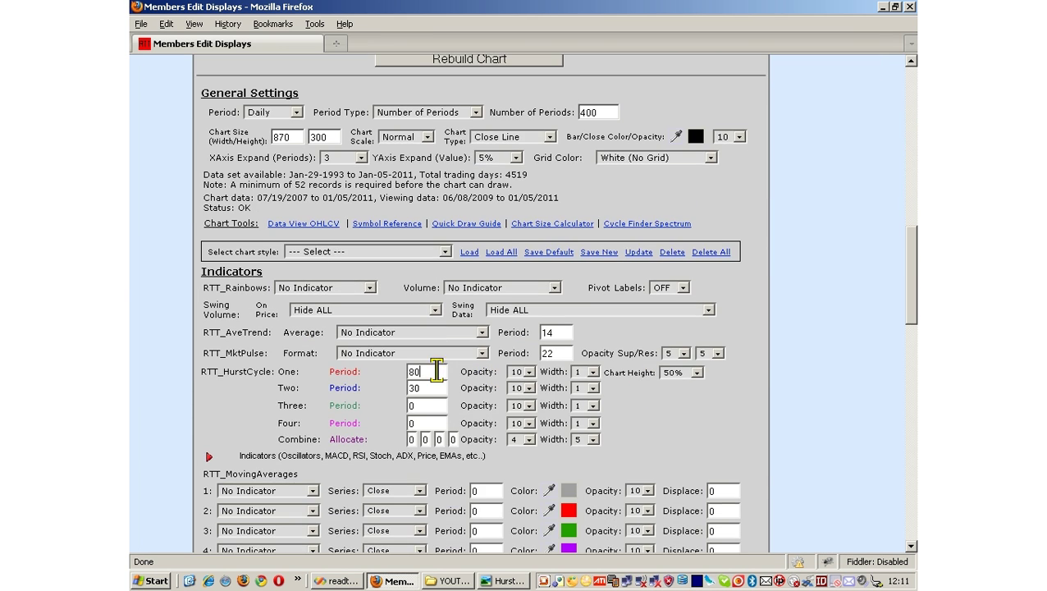
left_click_drag(436, 371, 394, 376)
type("0")
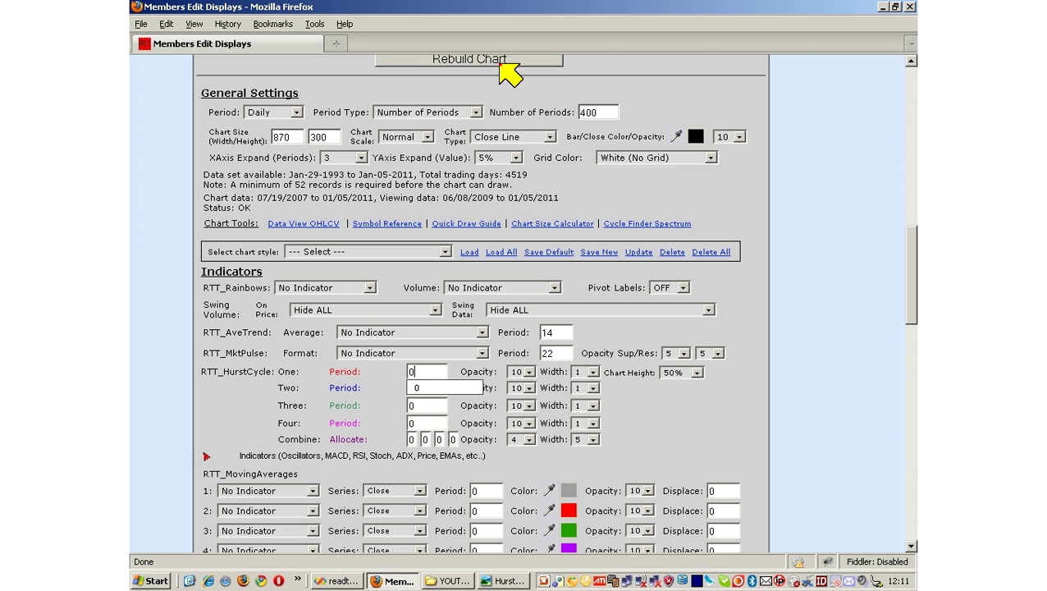
left_click(500, 65)
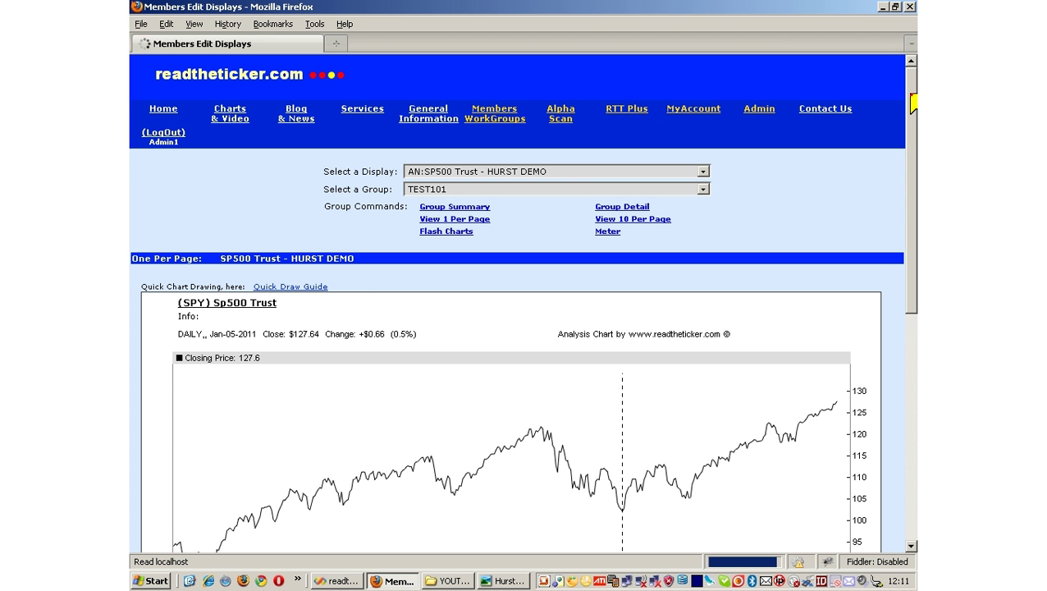
left_click_drag(912, 100, 914, 177)
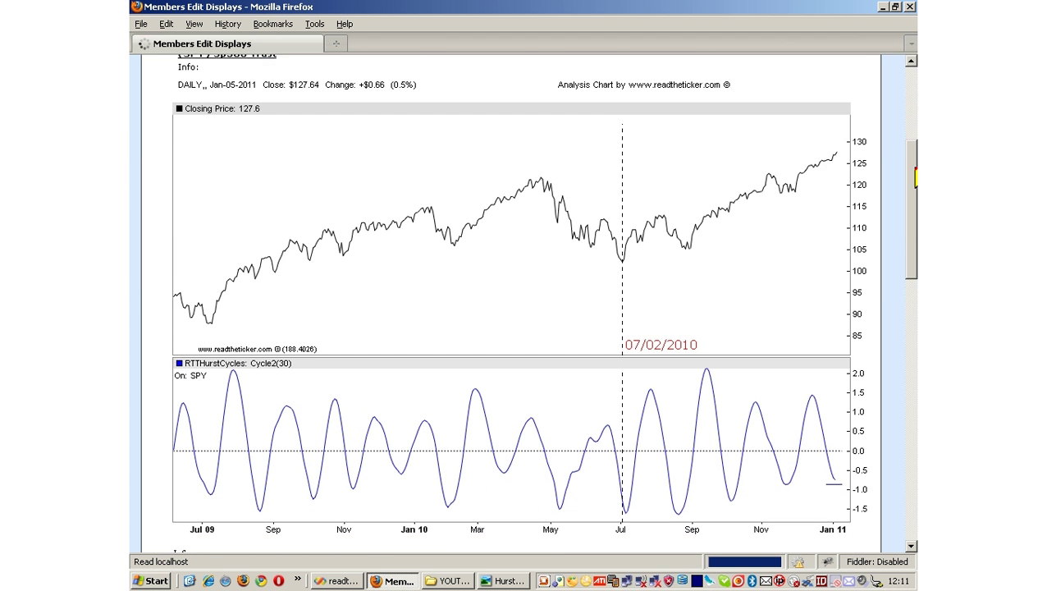
scroll(914, 176, "down", 3)
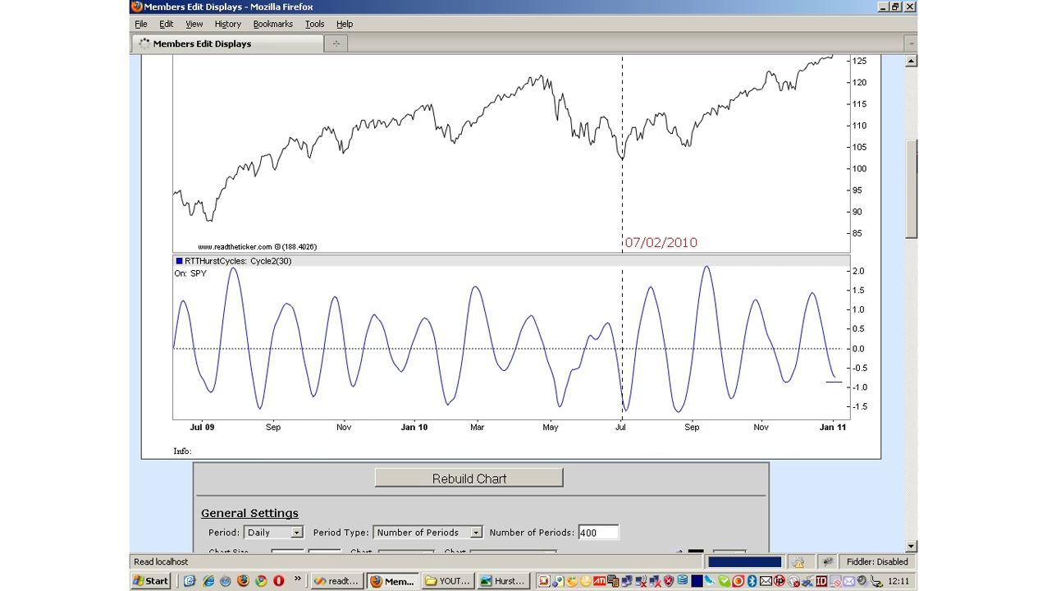
scroll(914, 175, "up", 3)
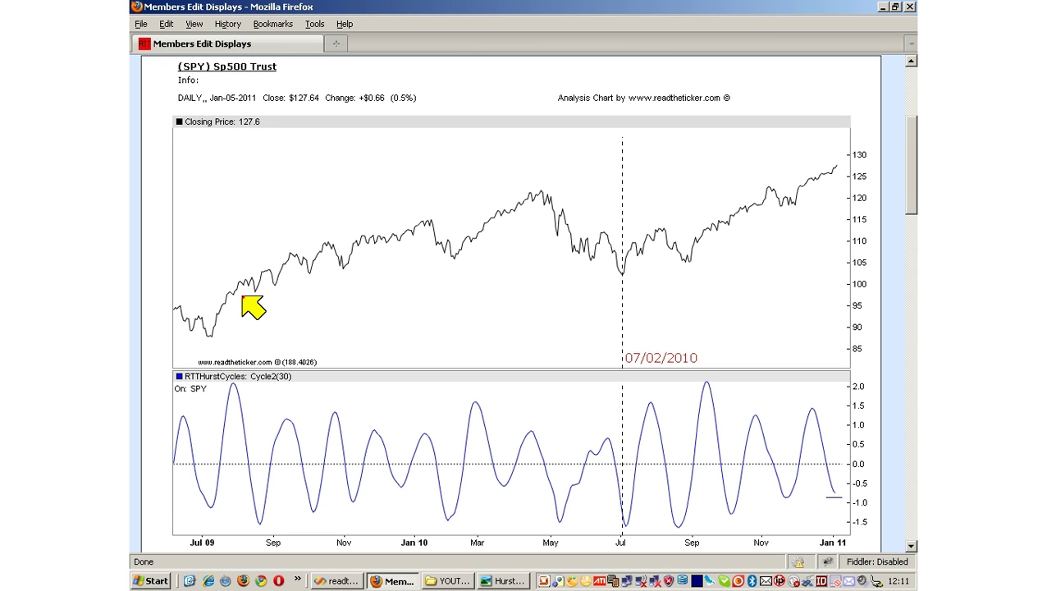
Step: Read the info line for a July 2009 bar, then switch to the HurstCycleMarkets.jpg diagram
left_click(243, 297)
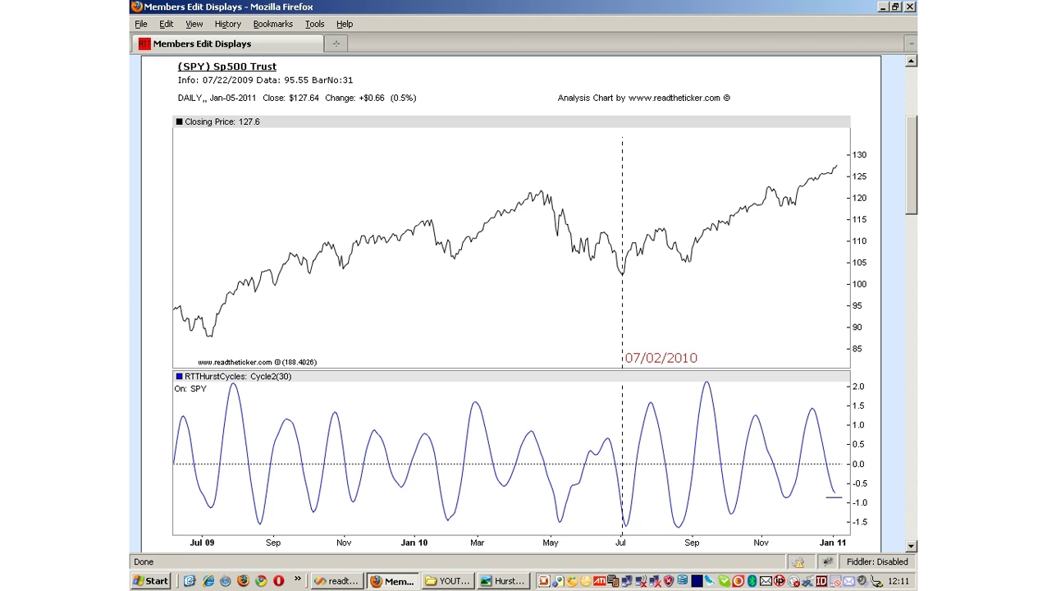
key("alt+Tab")
left_click_drag(132, 575, 786, 142)
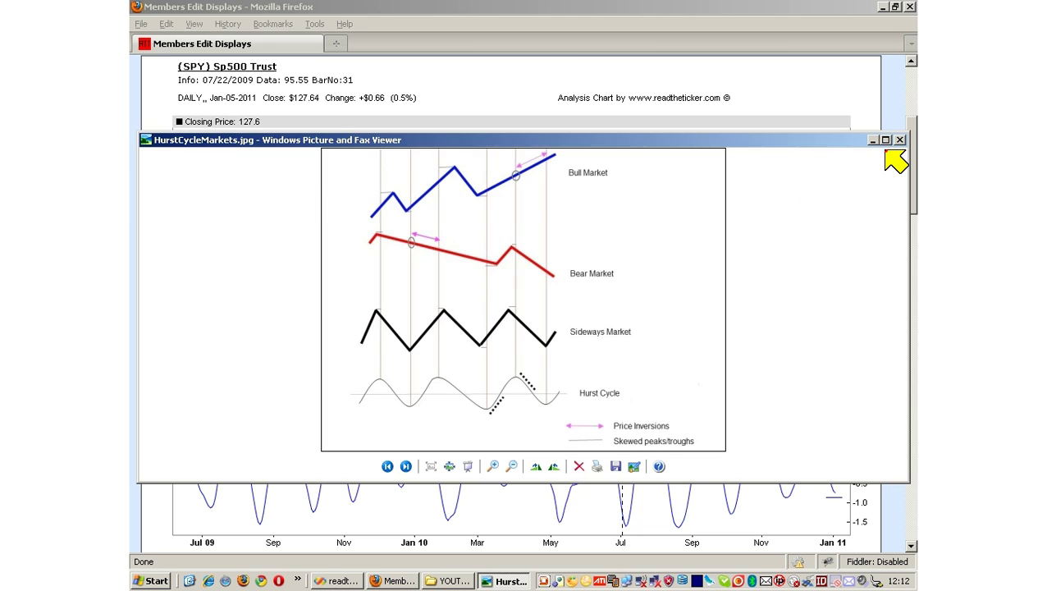
Step: Maximize the bull/bear/sideways Hurst cycle diagram for review, then close the viewer
left_click(895, 142)
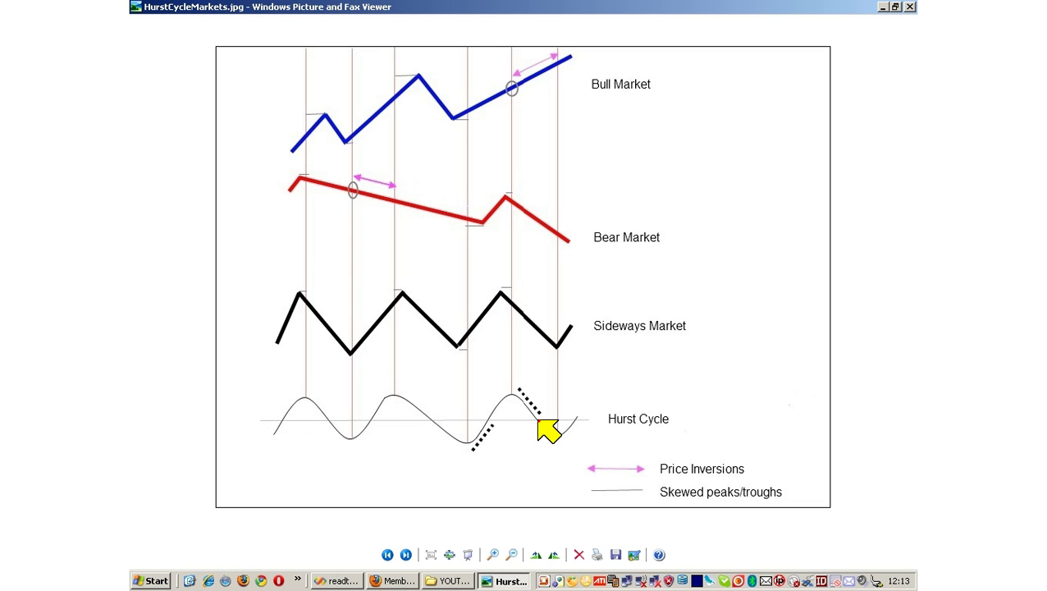
left_click(910, 7)
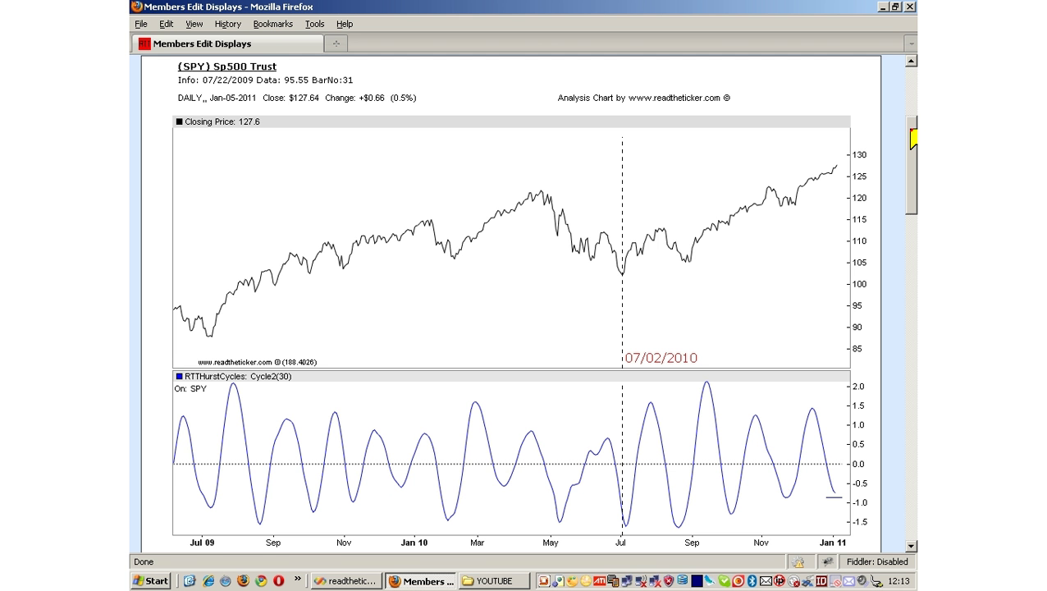
Step: Drop vertical lines at the 30-cycle's late-July 2010 peak and mid-August zero crossing
left_click_drag(912, 139, 912, 148)
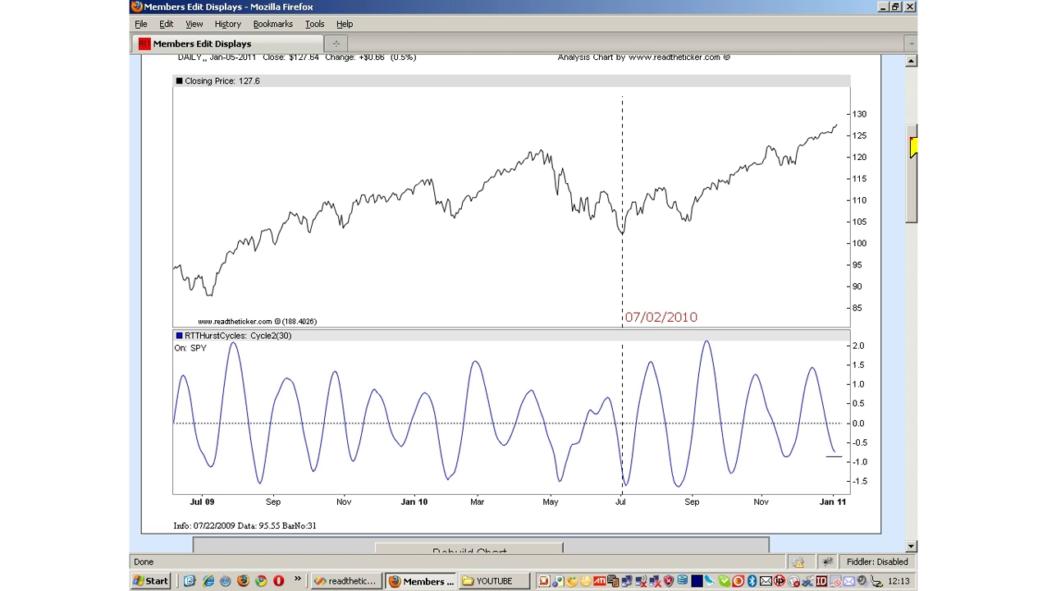
left_click_drag(912, 146, 912, 143)
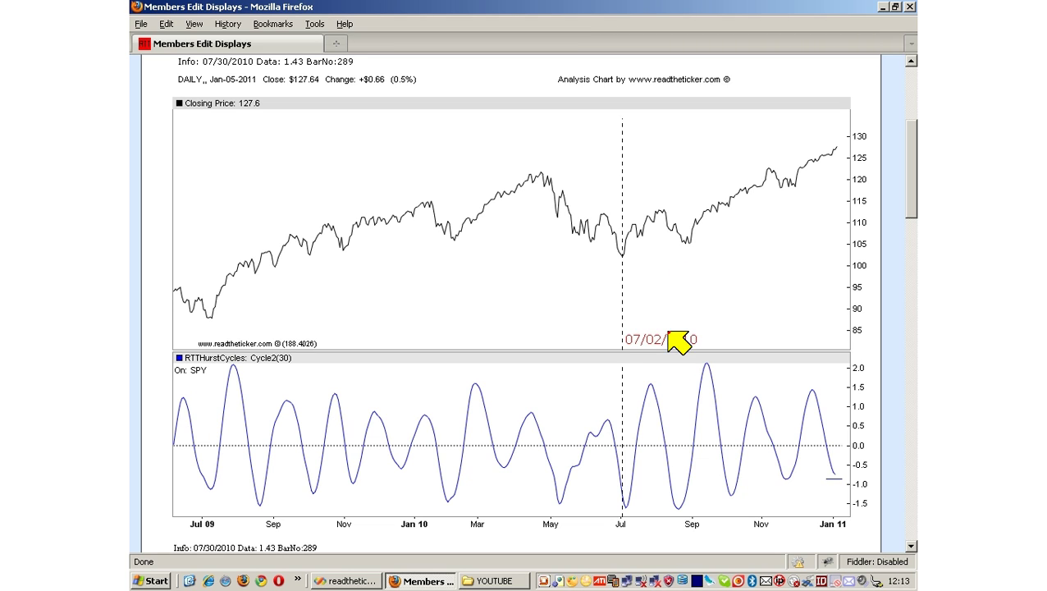
left_click(651, 392)
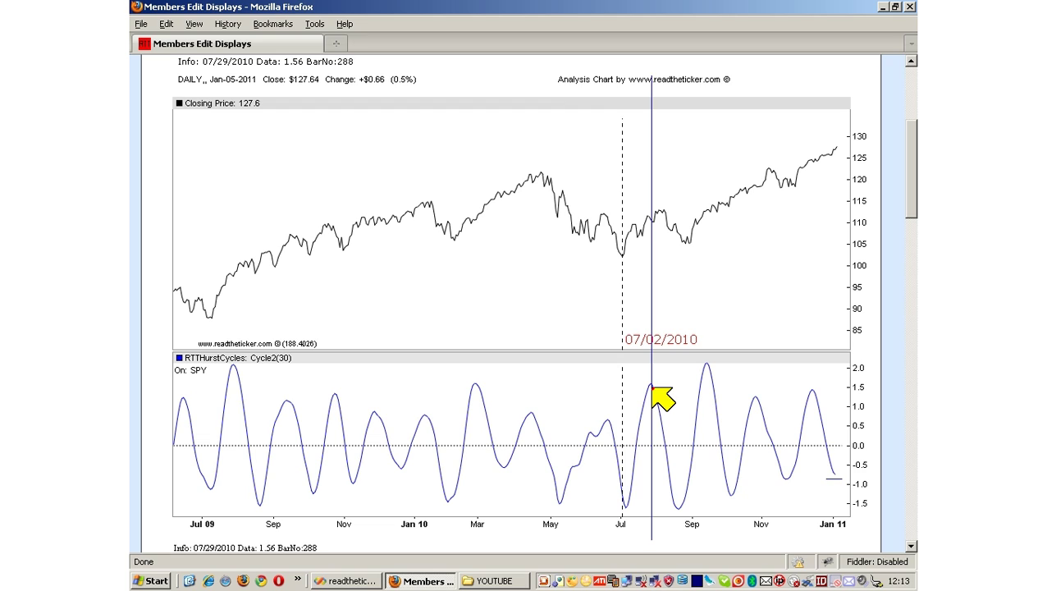
left_click(665, 448)
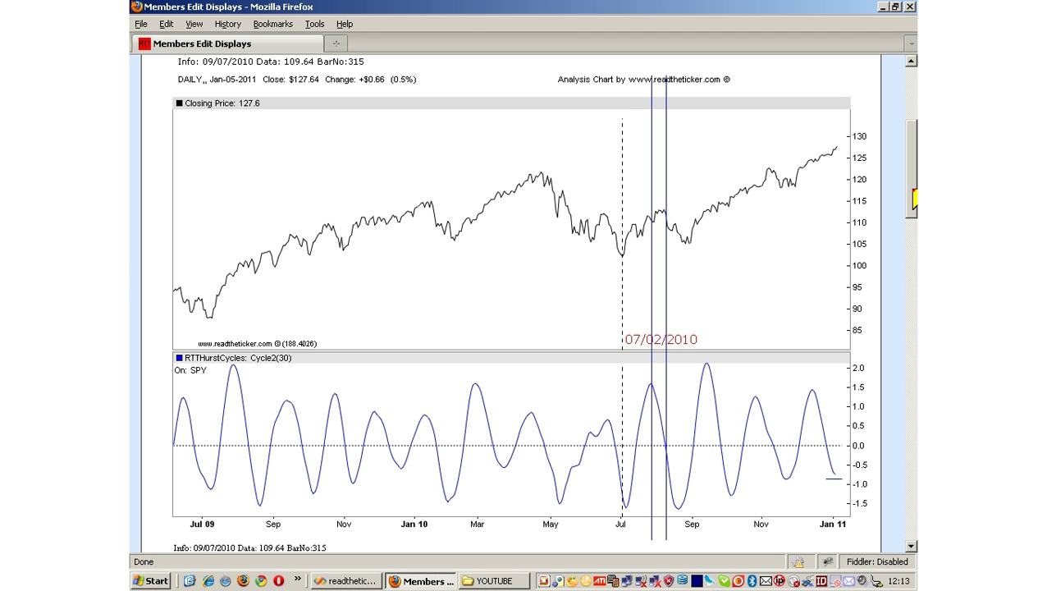
scroll(914, 197, "down", 15)
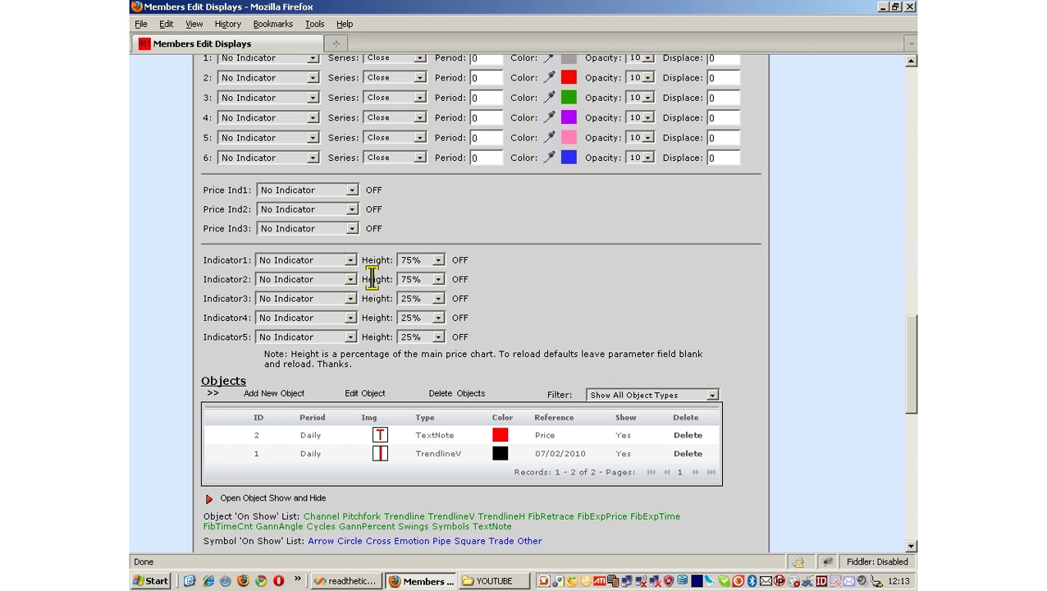
Step: Set Indicator1 to RTT HurstDPO and rebuild the chart
left_click(355, 261)
left_click(349, 333)
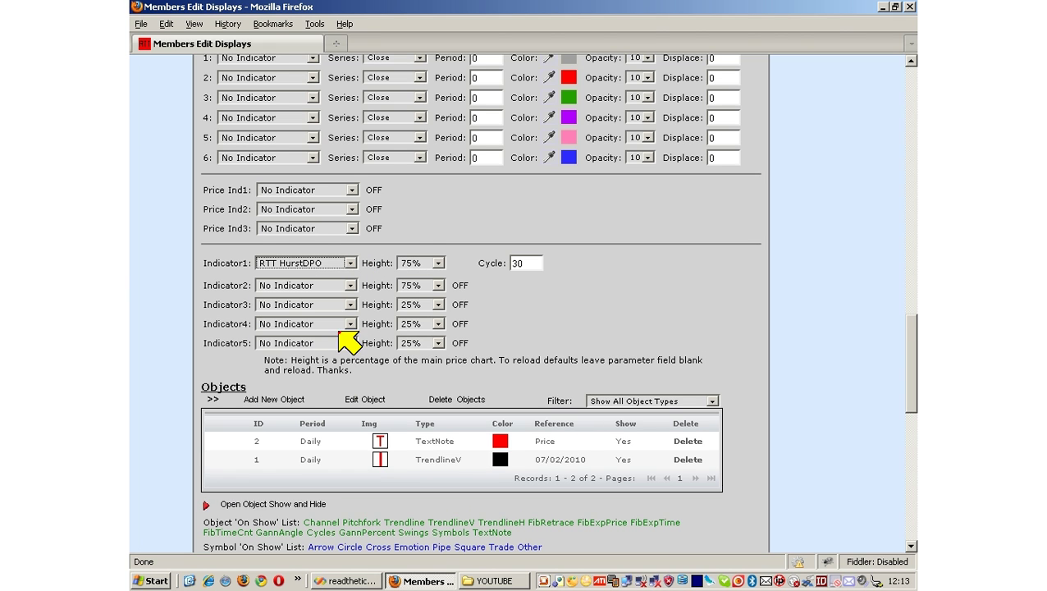
scroll(575, 427, "down", 5)
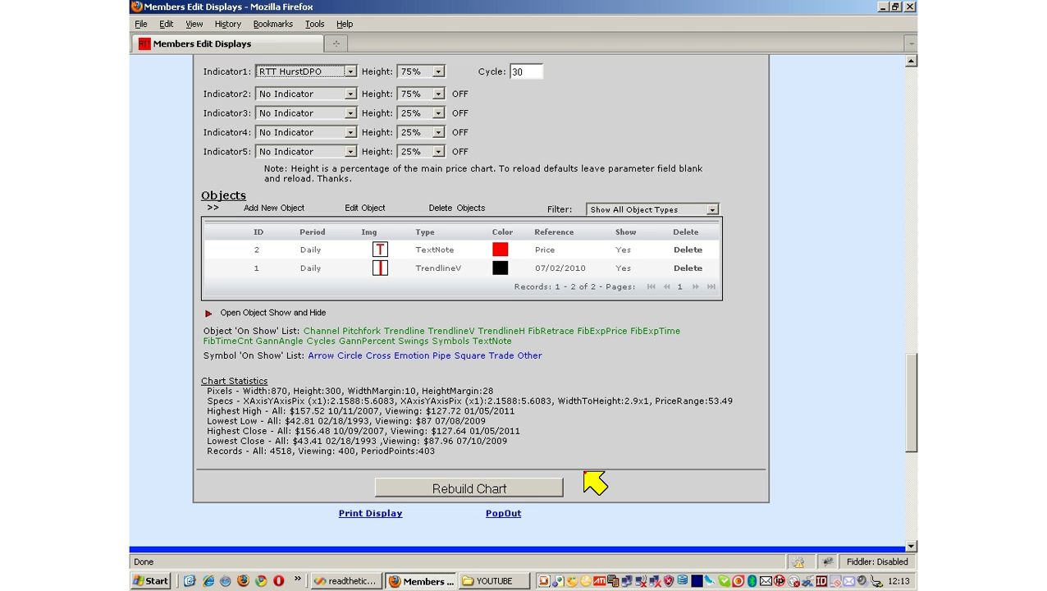
left_click(520, 486)
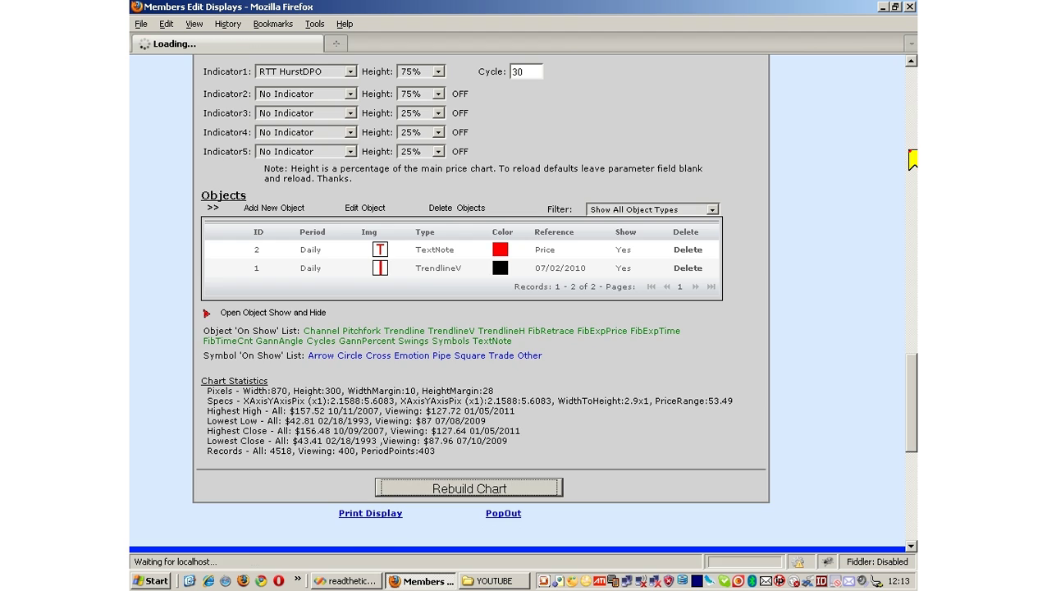
Step: Change the HurstCycle Two period from 30 to 0 and rebuild, dropping the separate cycle panel
scroll(525, 328, "down", 9)
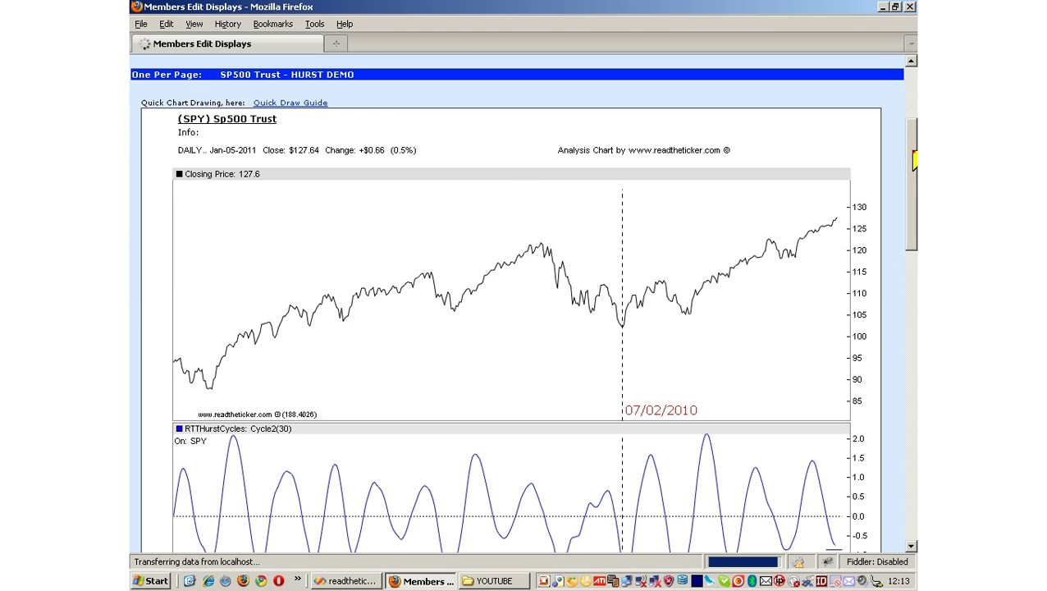
scroll(472, 449, "down", 15)
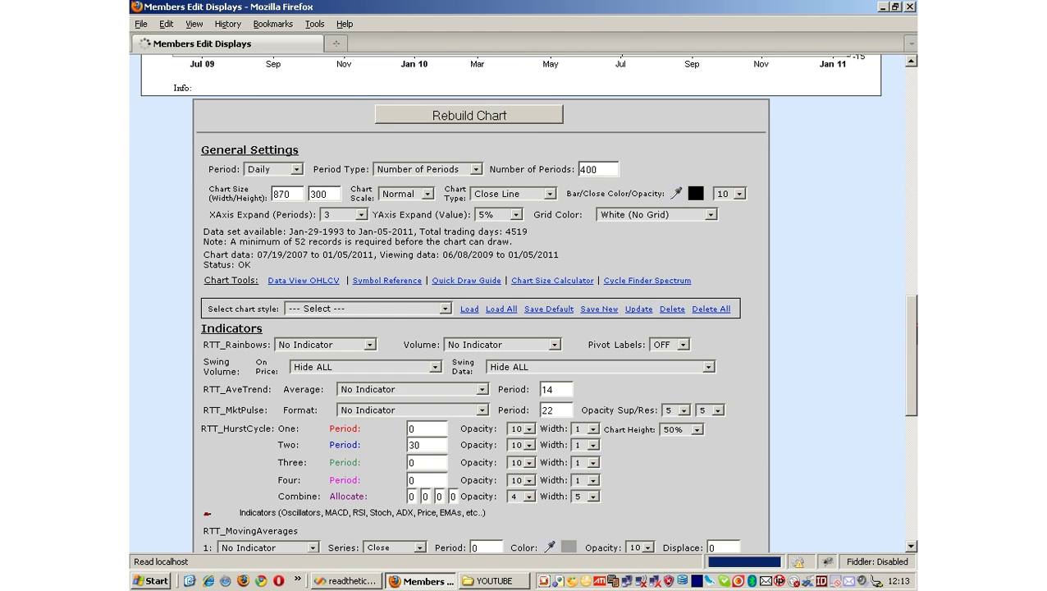
double_click(414, 115)
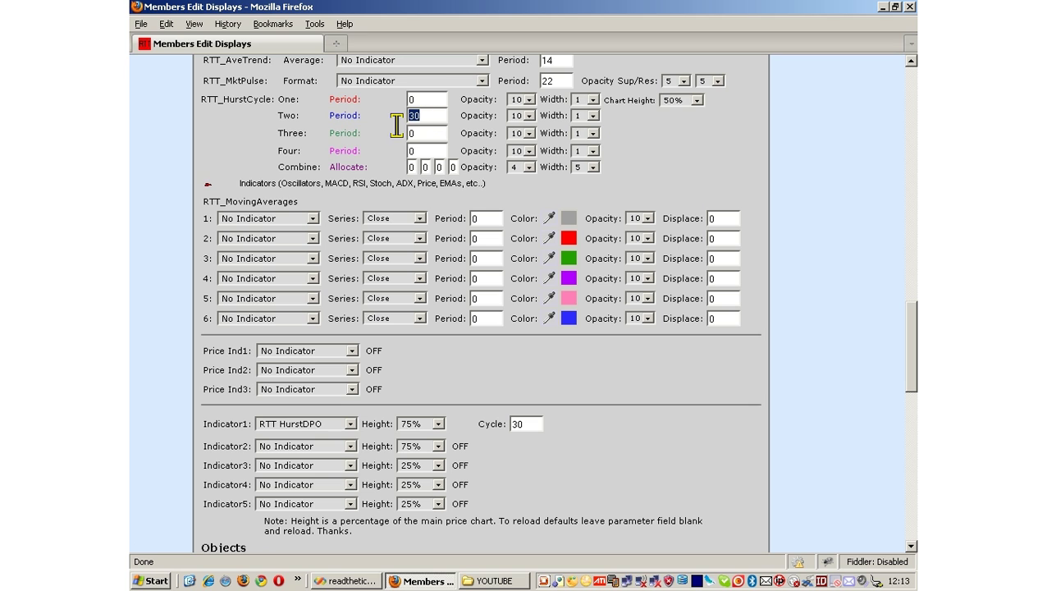
type("0")
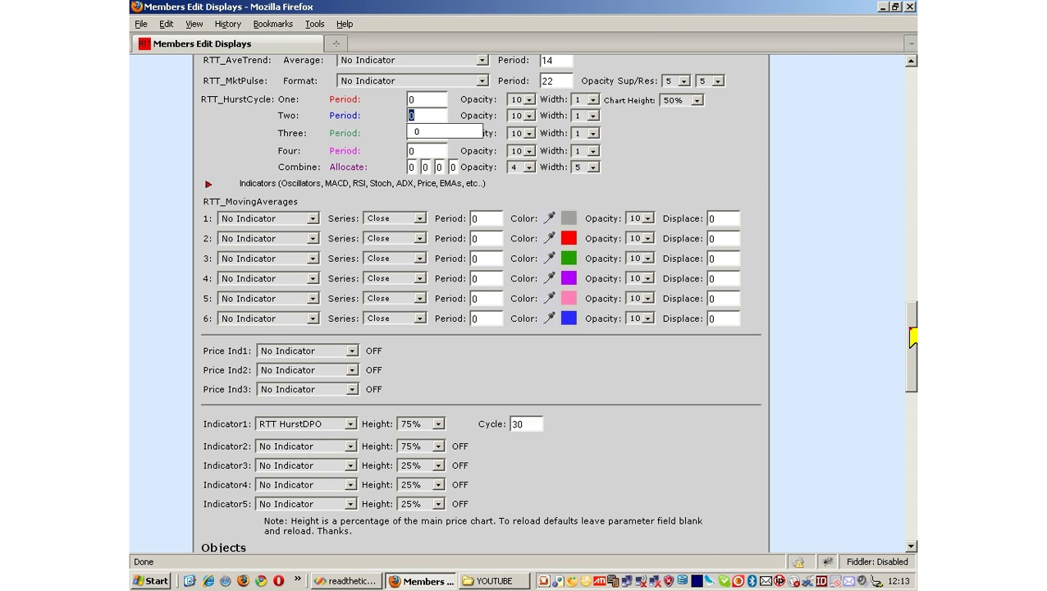
scroll(911, 334, "up", 8)
left_click(544, 124)
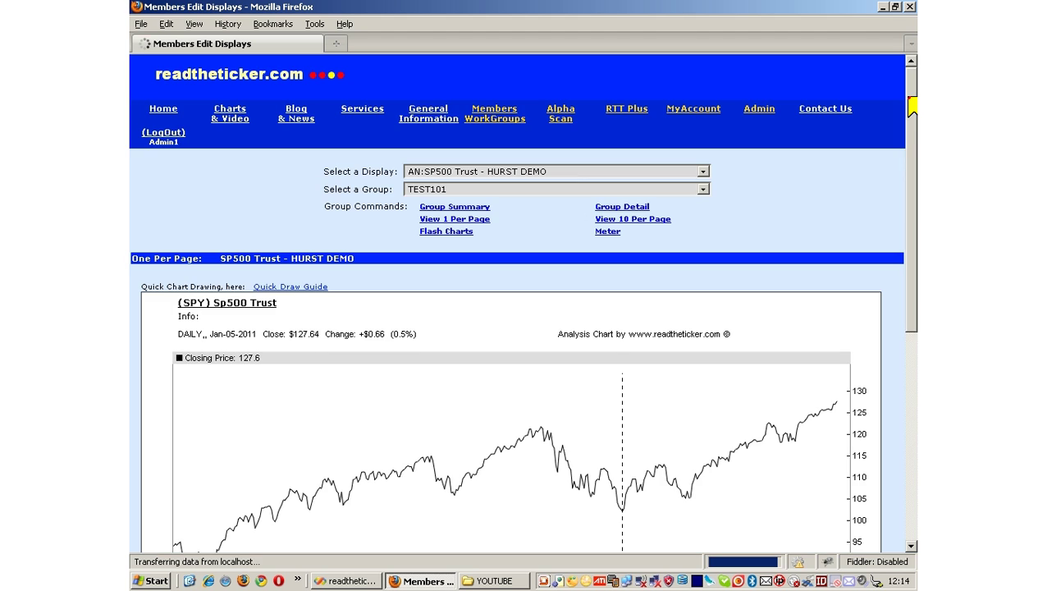
left_click_drag(914, 123, 914, 189)
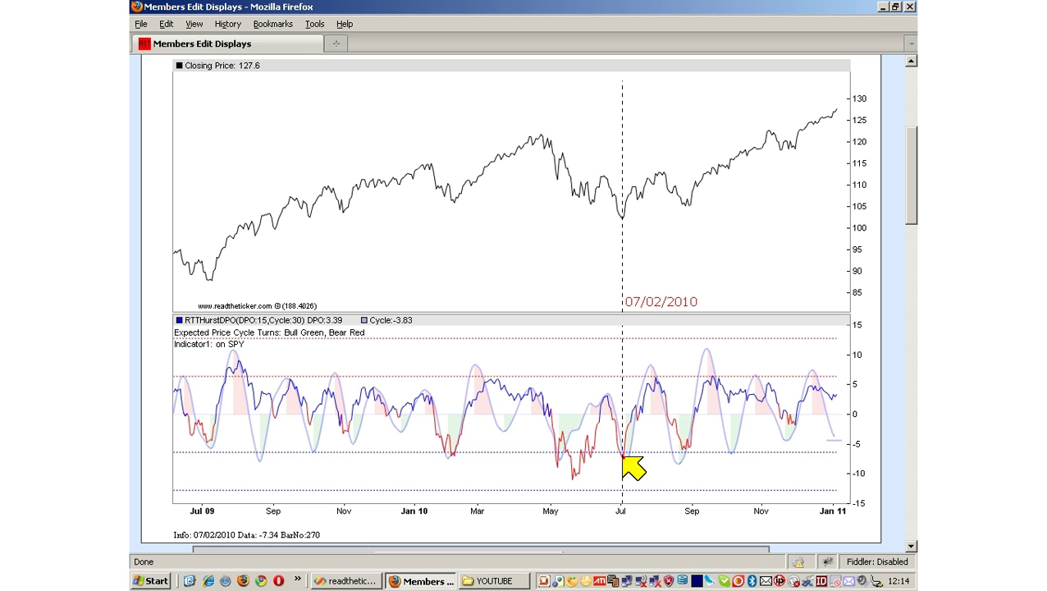
left_click(622, 458)
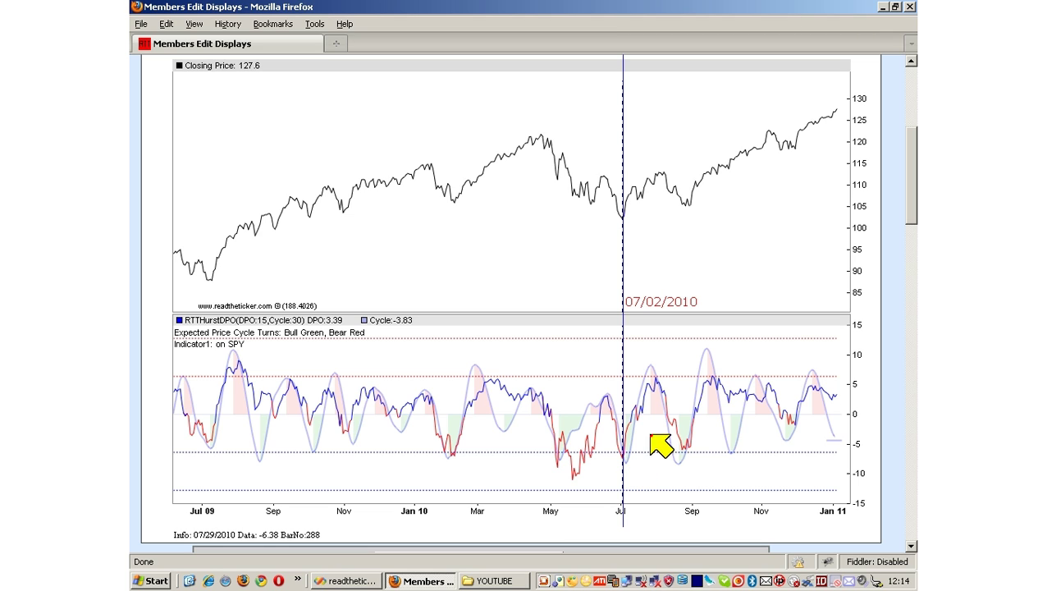
left_click(650, 371)
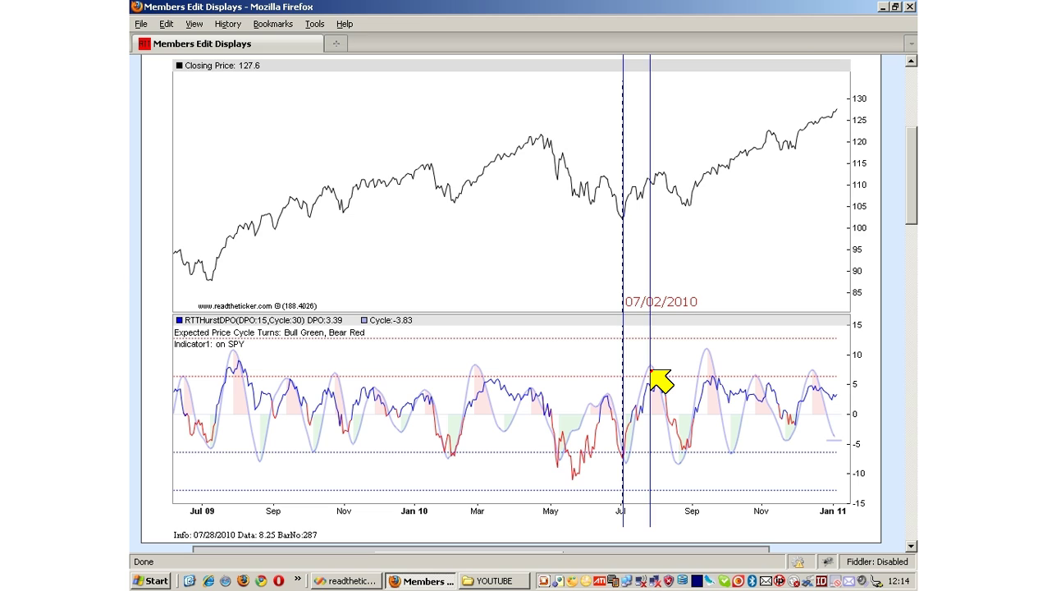
left_click(671, 428)
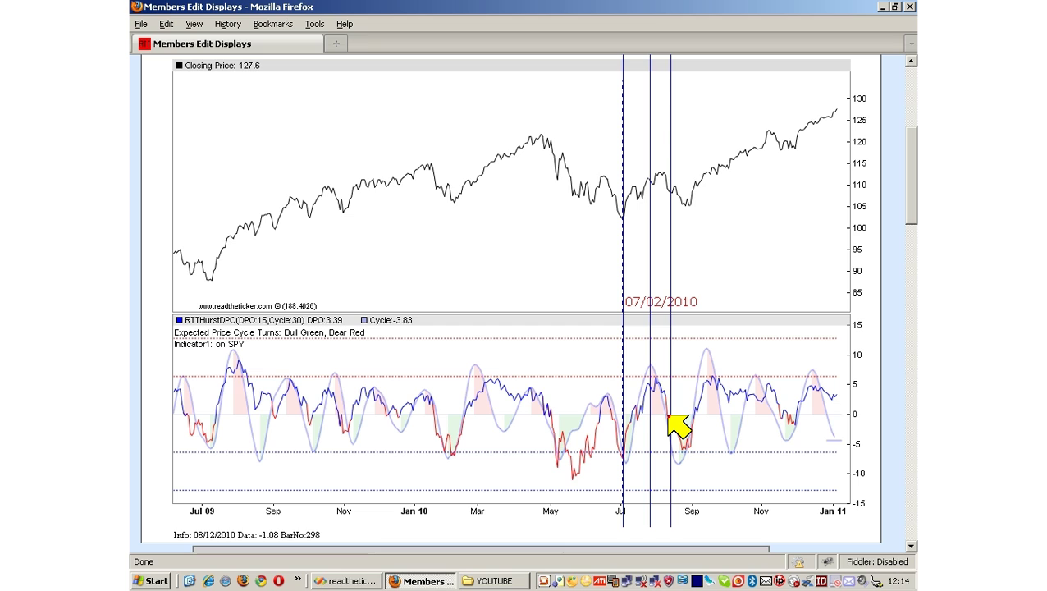
left_click(630, 230)
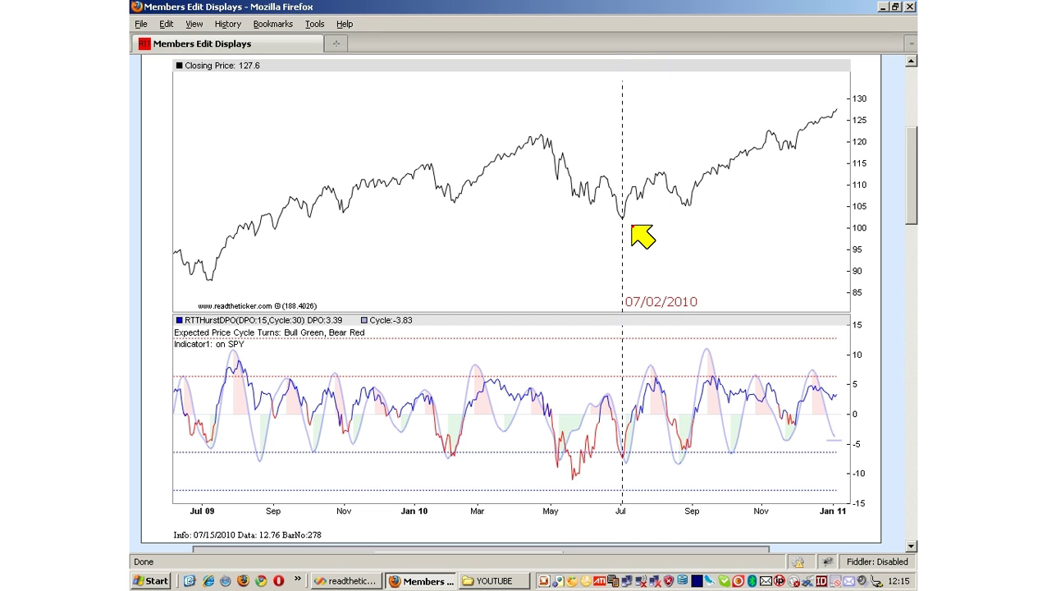
left_click(694, 452)
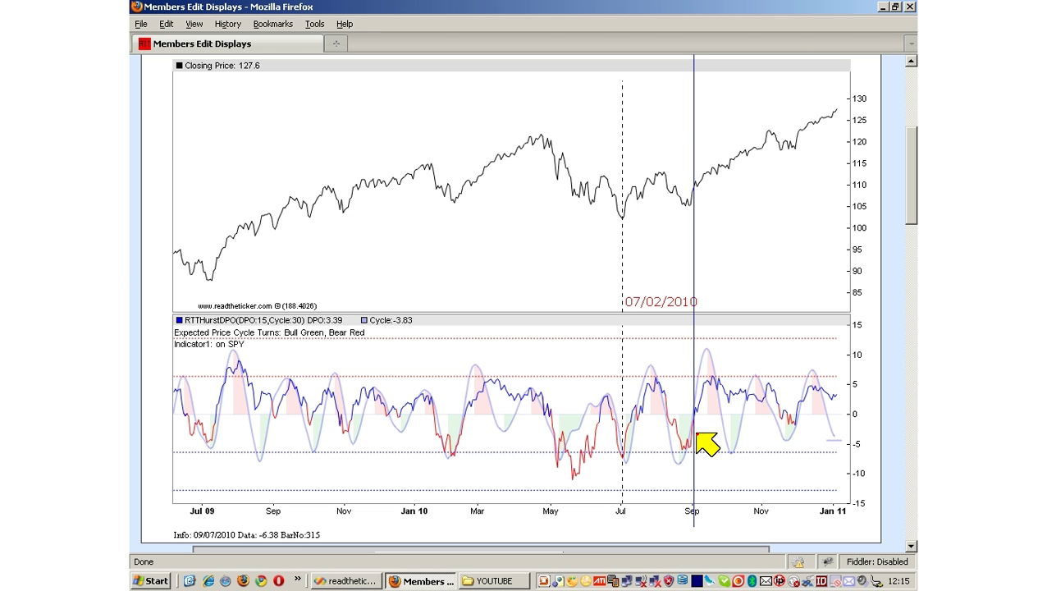
left_click(702, 440)
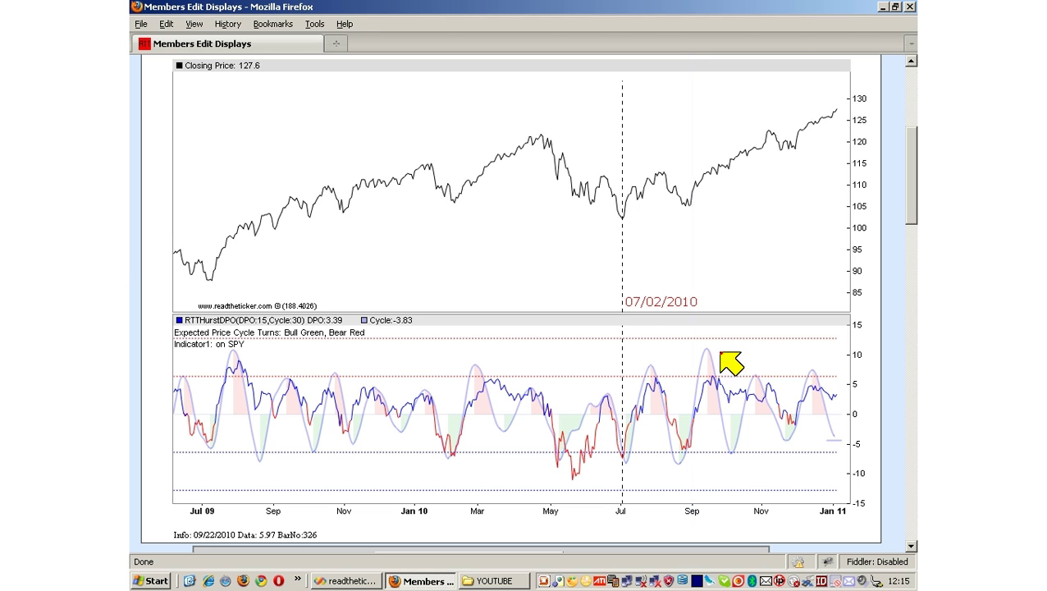
left_click(707, 389)
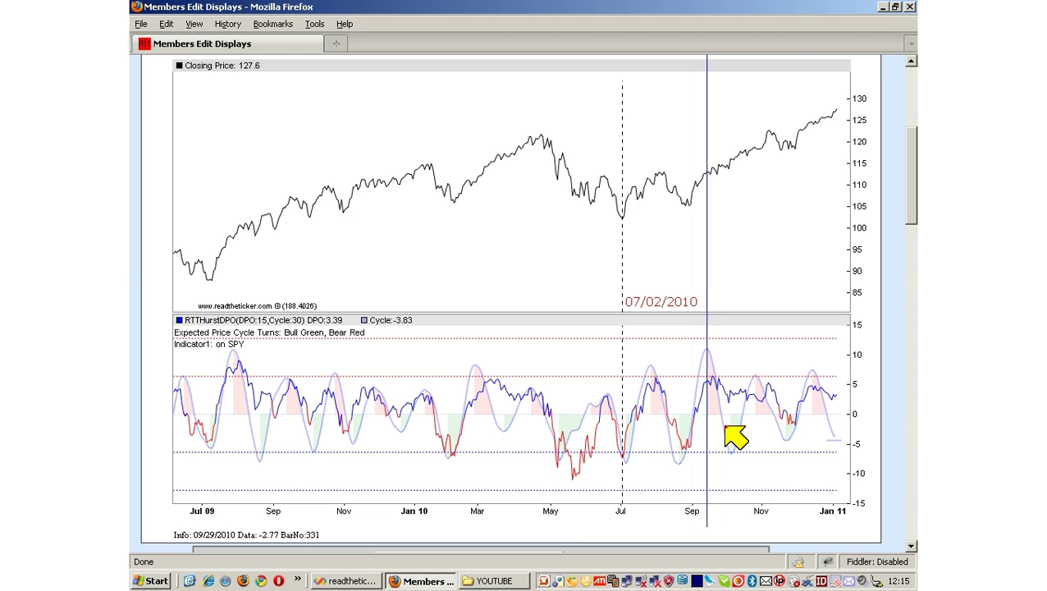
left_click(724, 427)
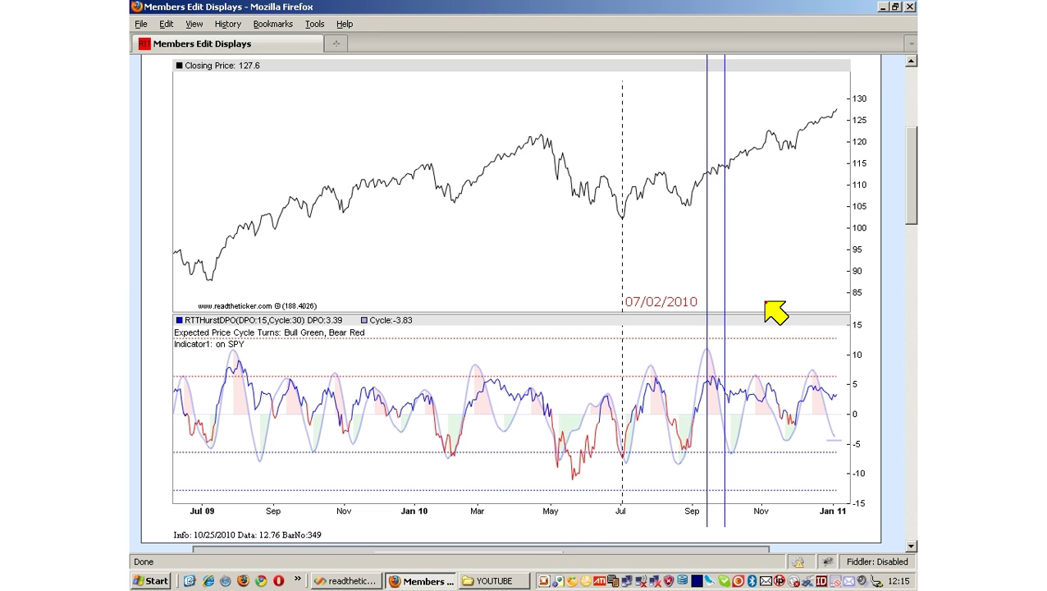
left_click(543, 580)
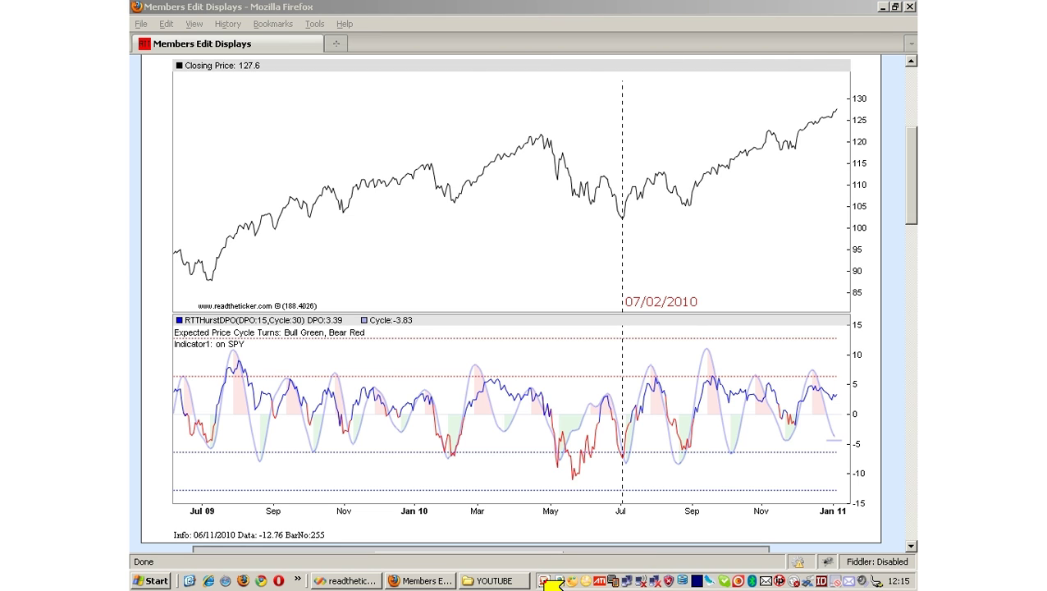
right_click(545, 580)
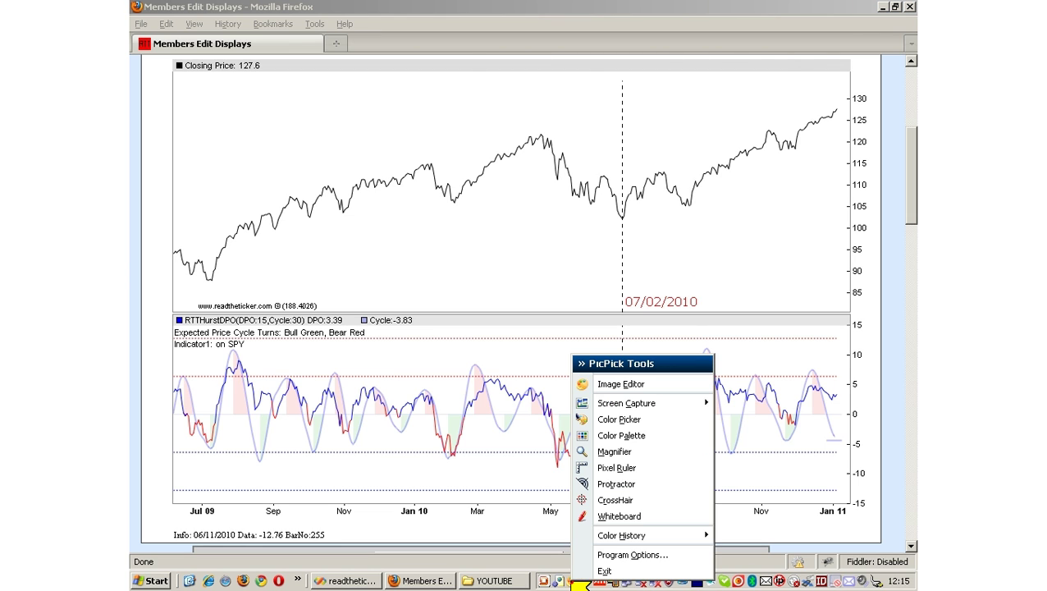
left_click(621, 525)
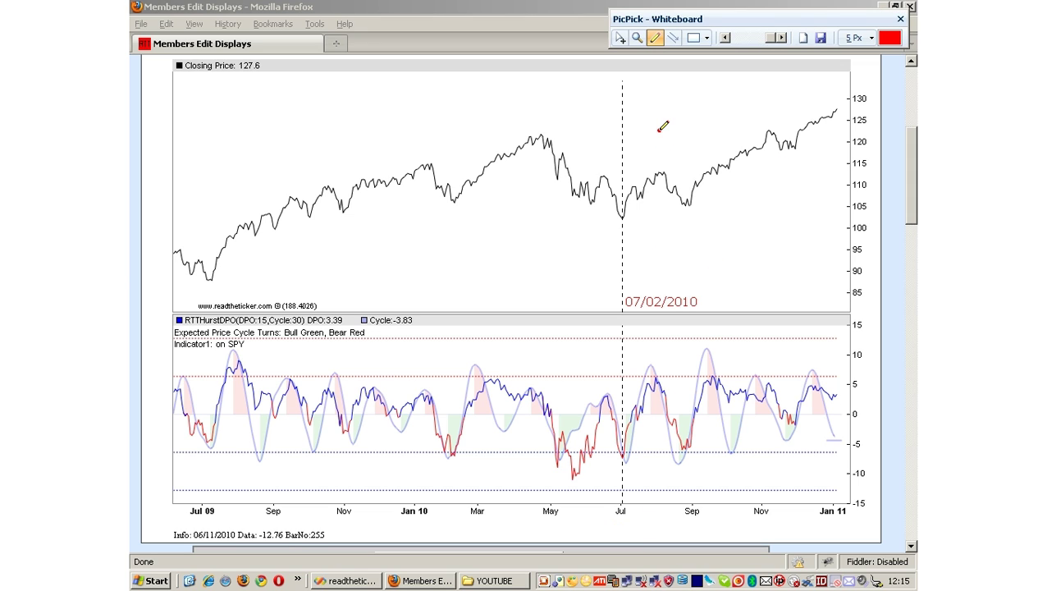
mouse_move(660, 129)
left_mouse_down()
mouse_move(661, 164)
mouse_move(670, 152)
left_mouse_up()
left_click_drag(684, 257, 690, 220)
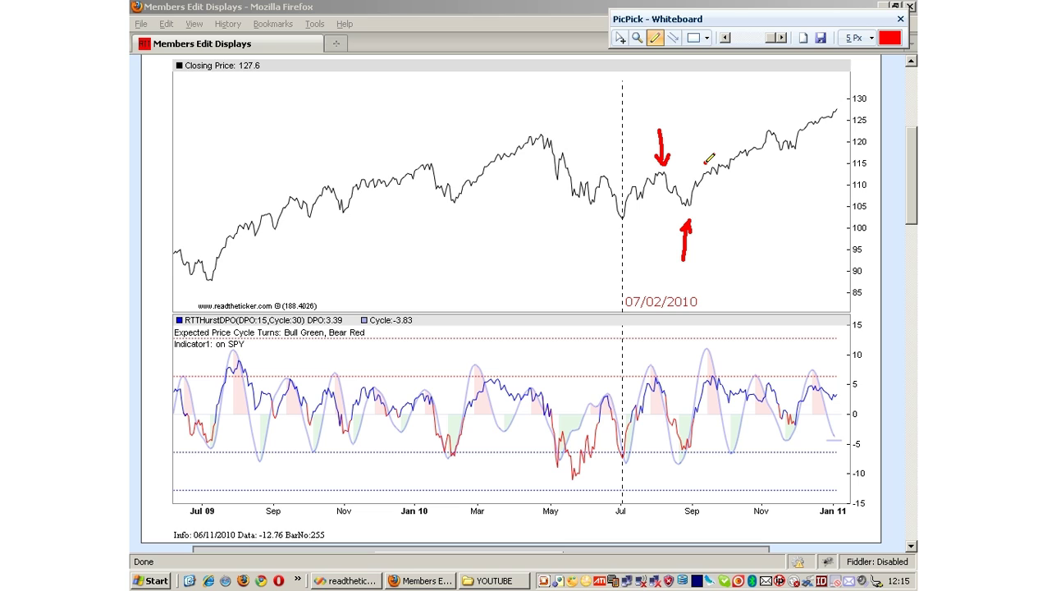
left_click_drag(705, 161, 716, 156)
left_click(803, 37)
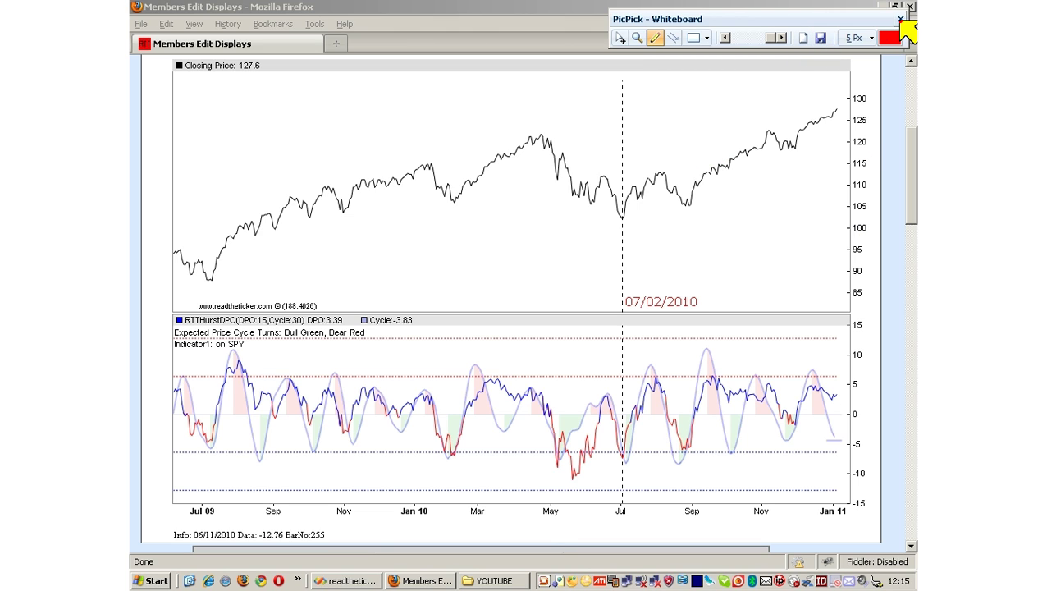
Step: Close the whiteboard, then place and clear trial vertical lines at October and early-November cycle turns
left_click(912, 26)
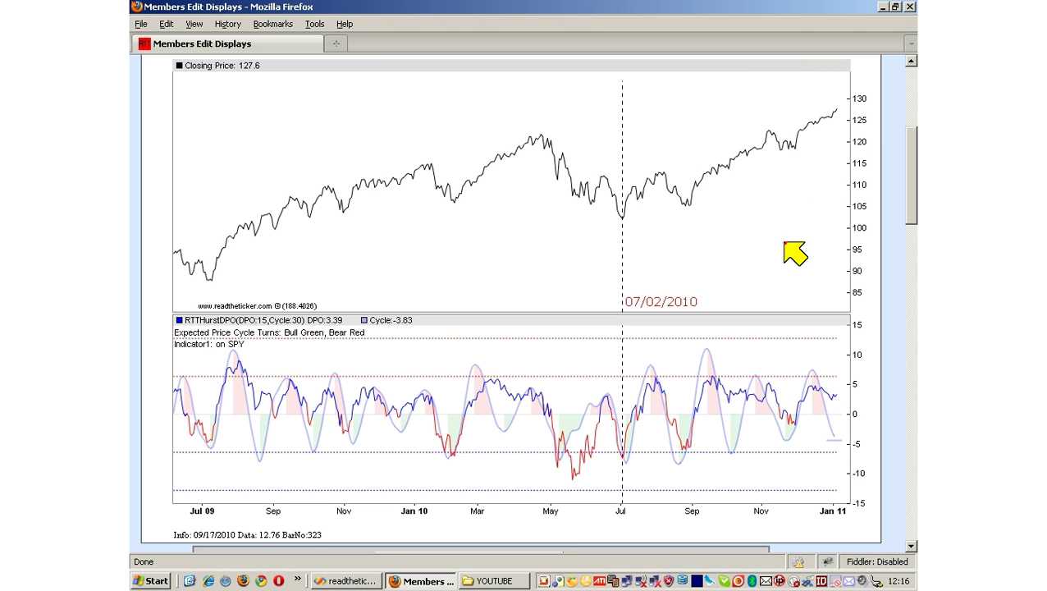
left_click(729, 463)
left_click(743, 450)
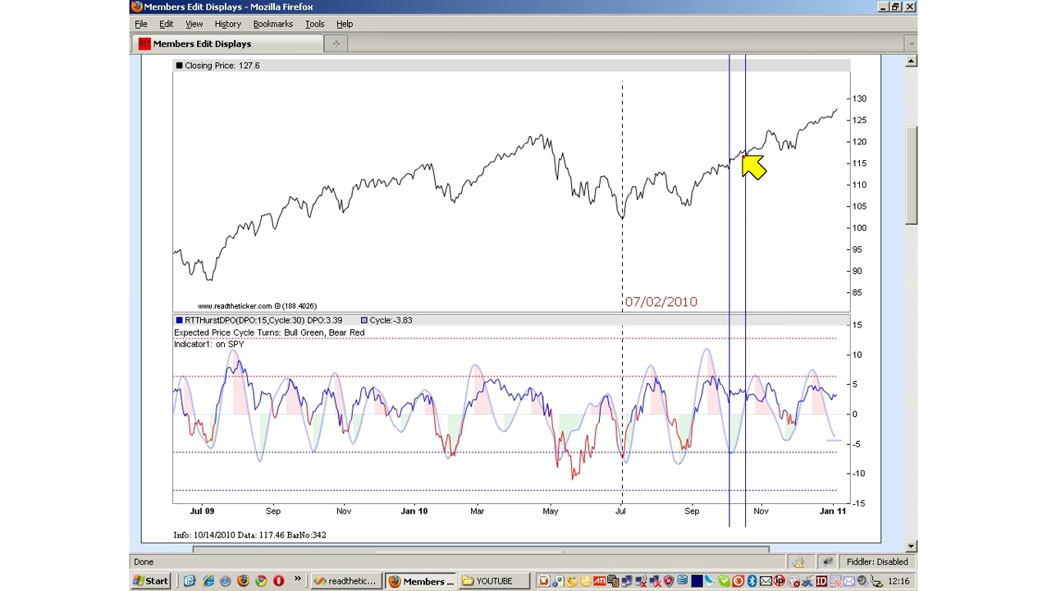
left_click(771, 256)
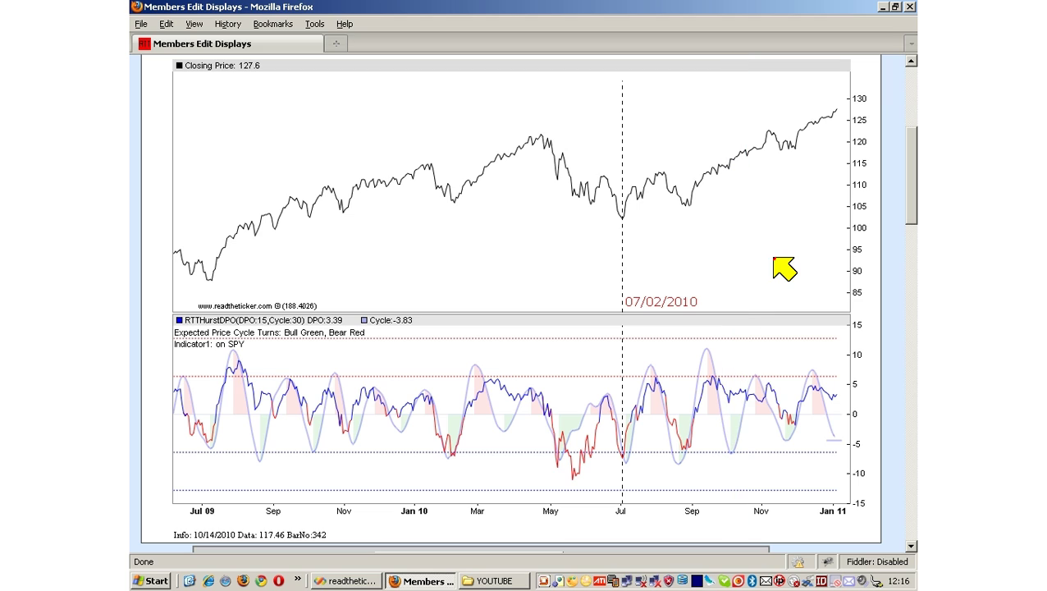
left_click(755, 415)
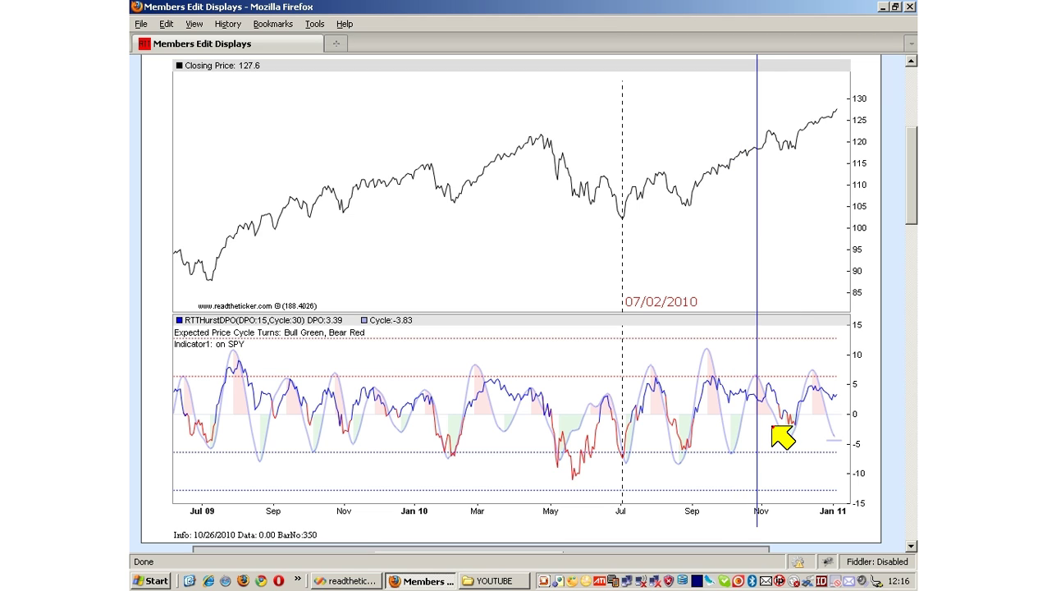
left_click(772, 426)
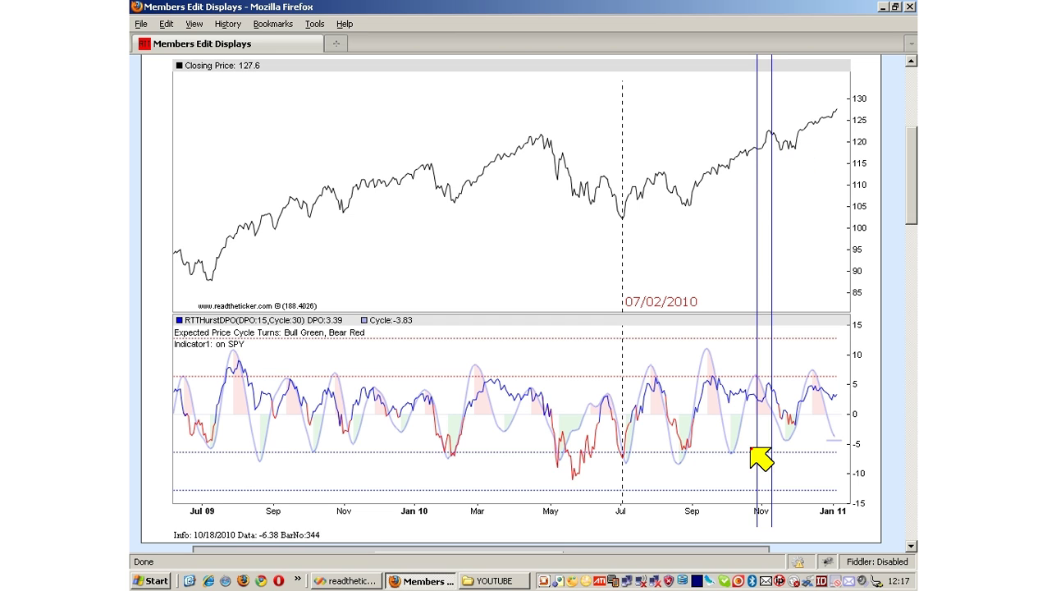
left_click(809, 267)
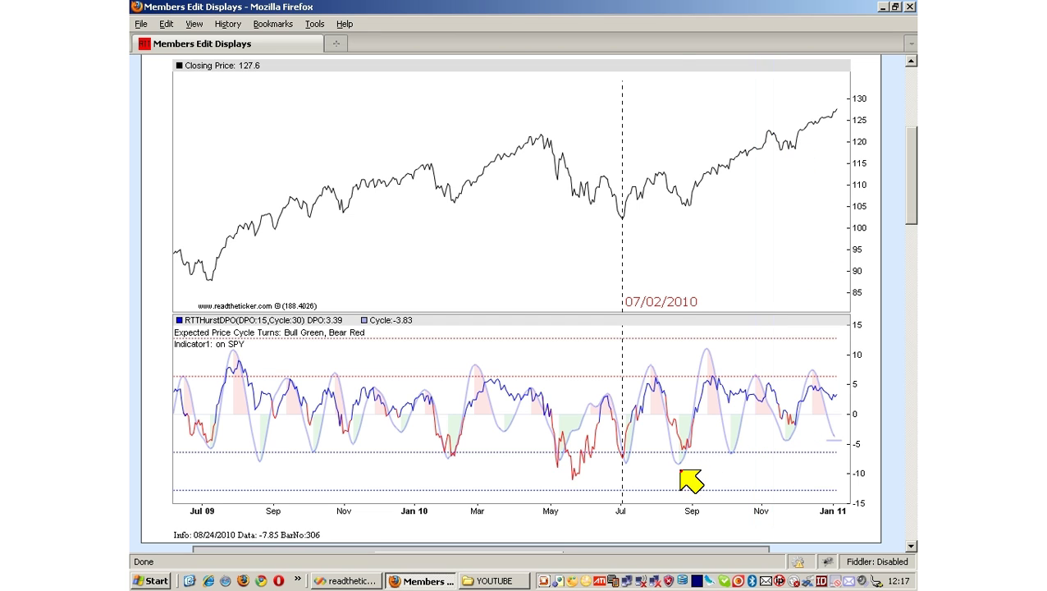
Step: Mark the late-August, early-October and late-November cycle lows, then late-December turns, clearing each set
left_click(680, 461)
left_click(727, 460)
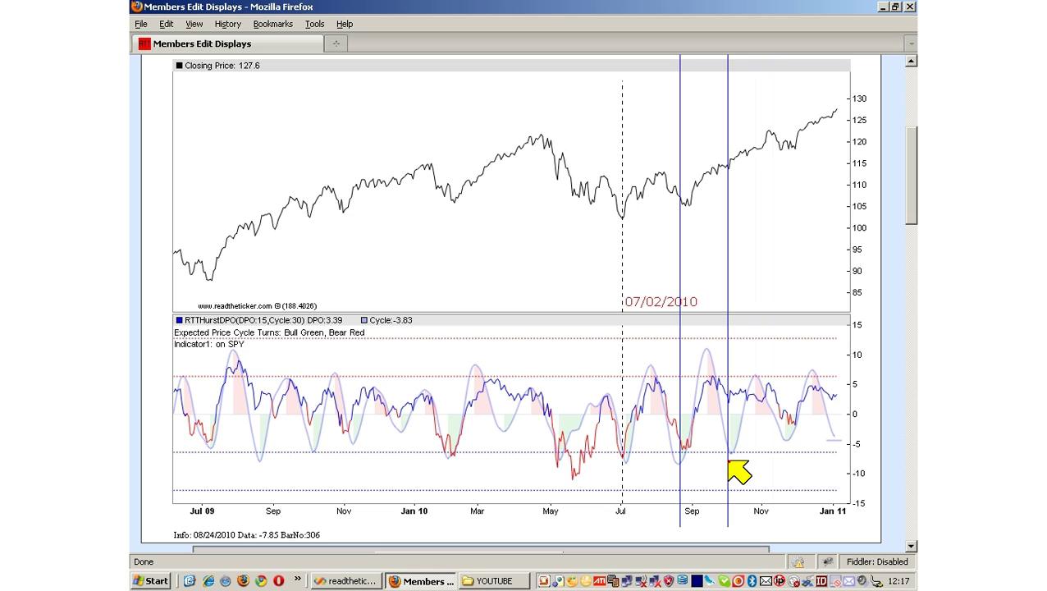
left_click(788, 444)
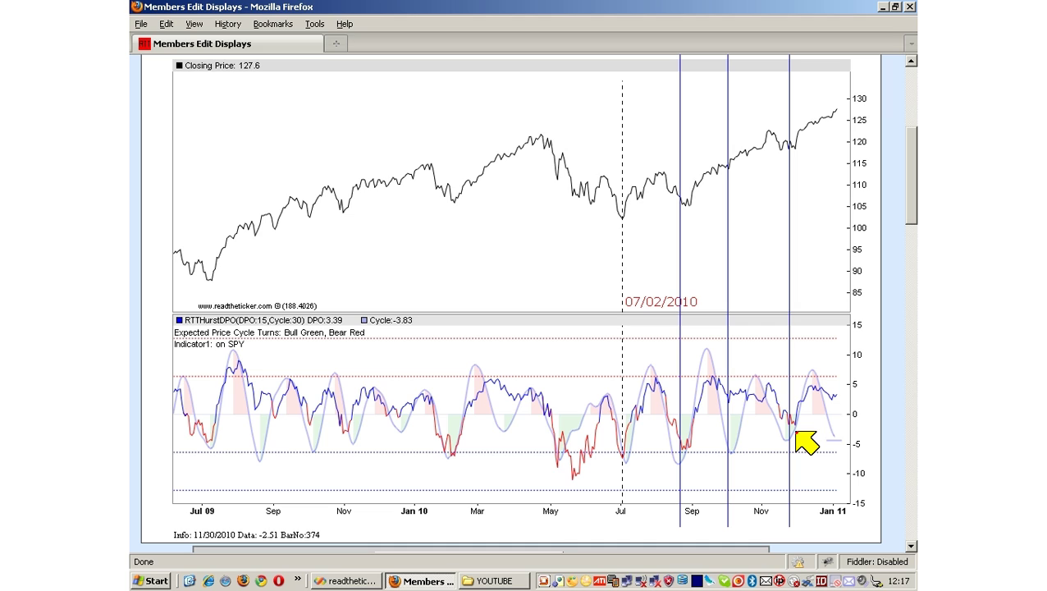
left_click(795, 433)
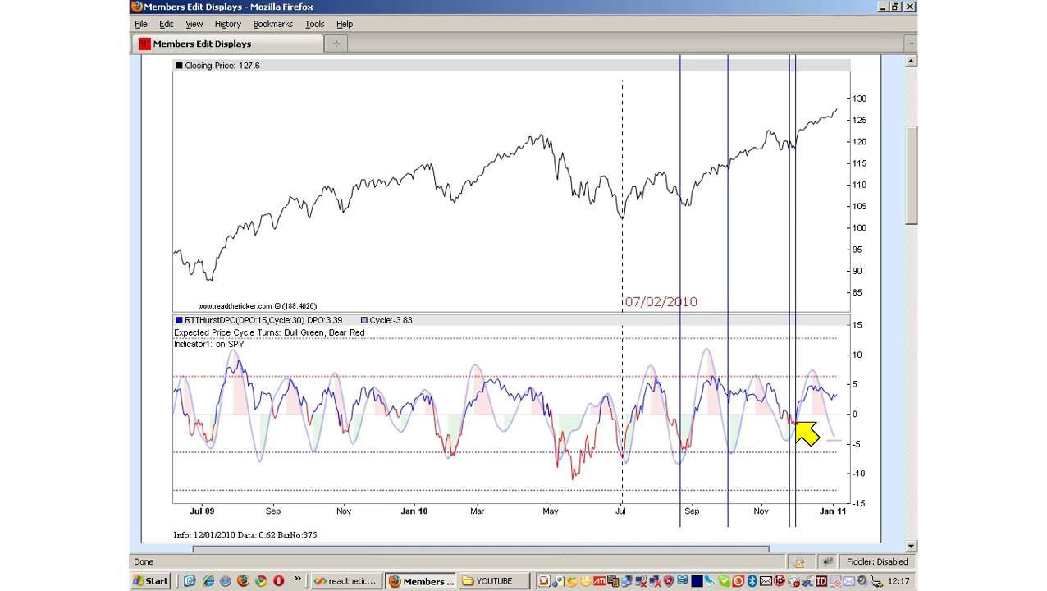
left_click(812, 149)
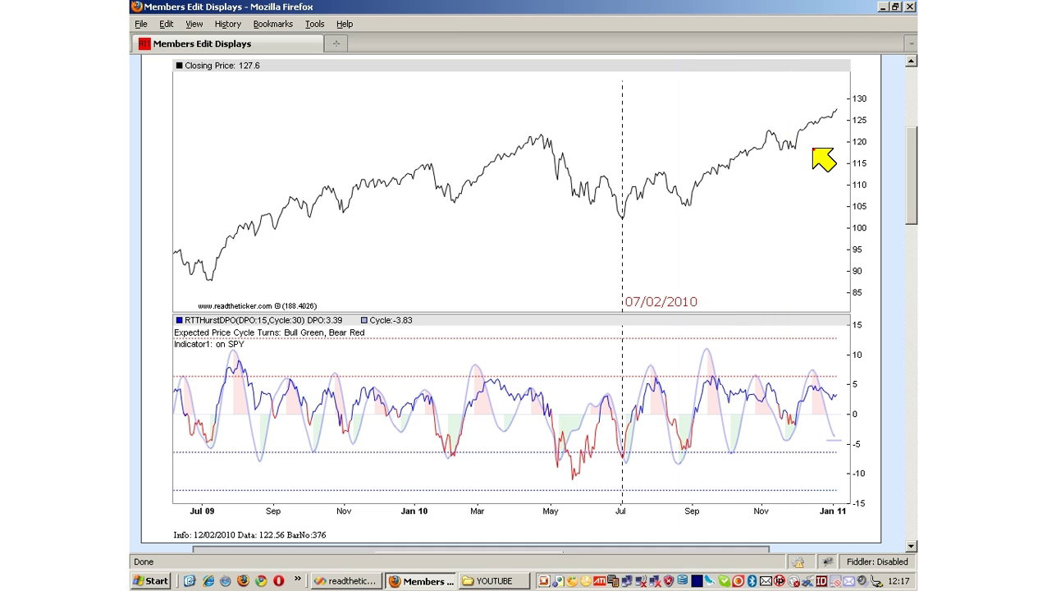
left_click(825, 423)
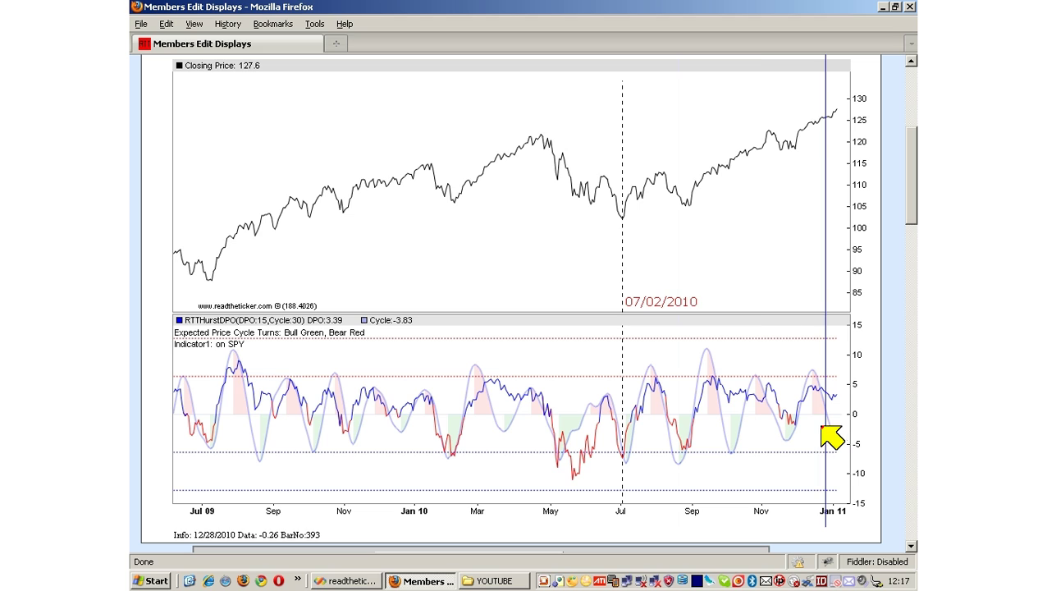
left_click(812, 422)
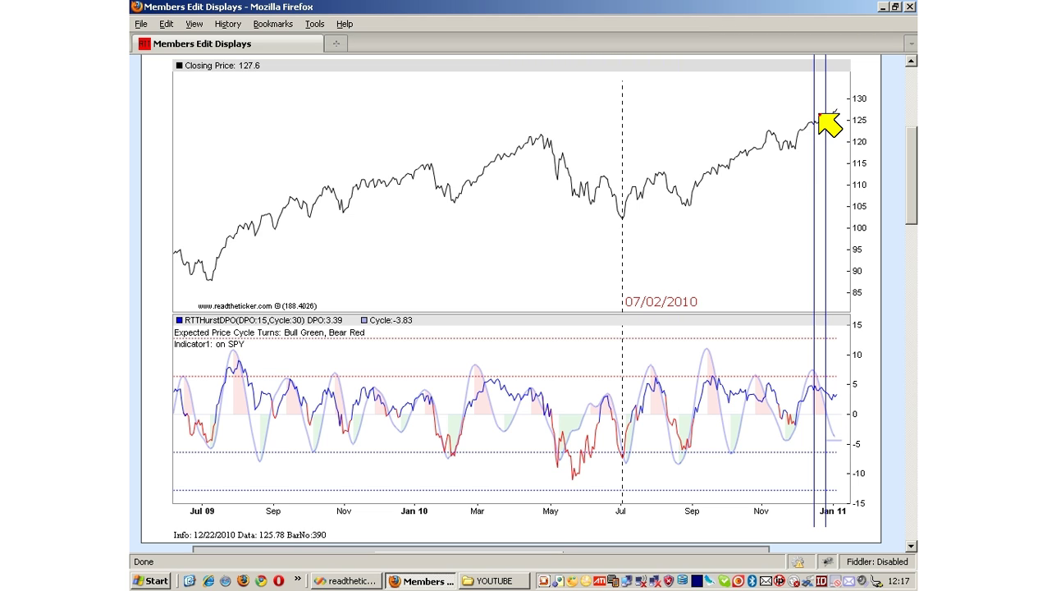
left_click(805, 174)
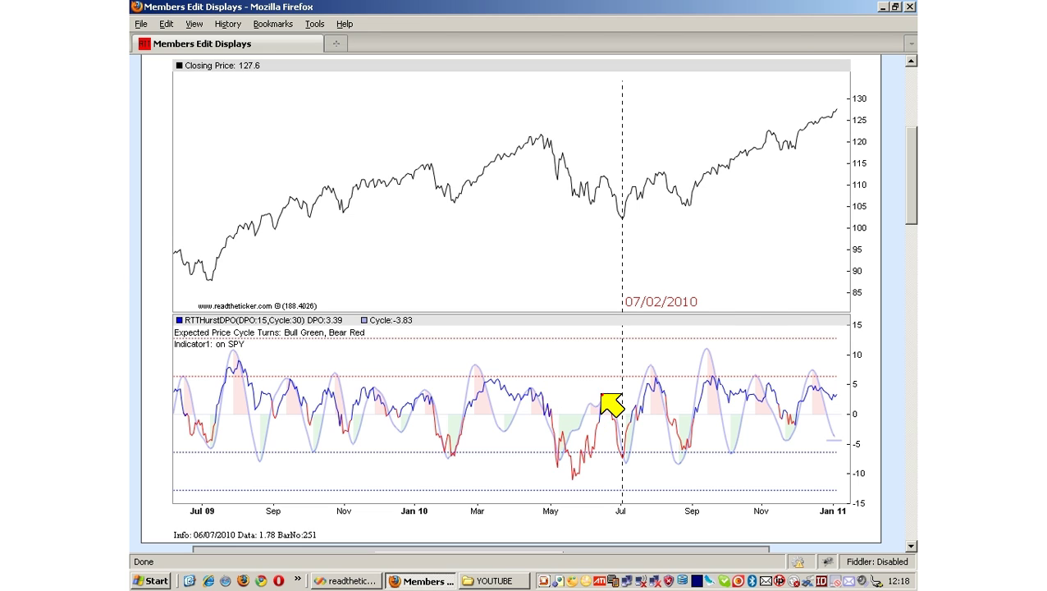
Step: Change Indicator2 from RTT TrendStatus to RTT HurstDPO with an 82 cycle, and rebuild the chart
scroll(913, 220, "down", 1)
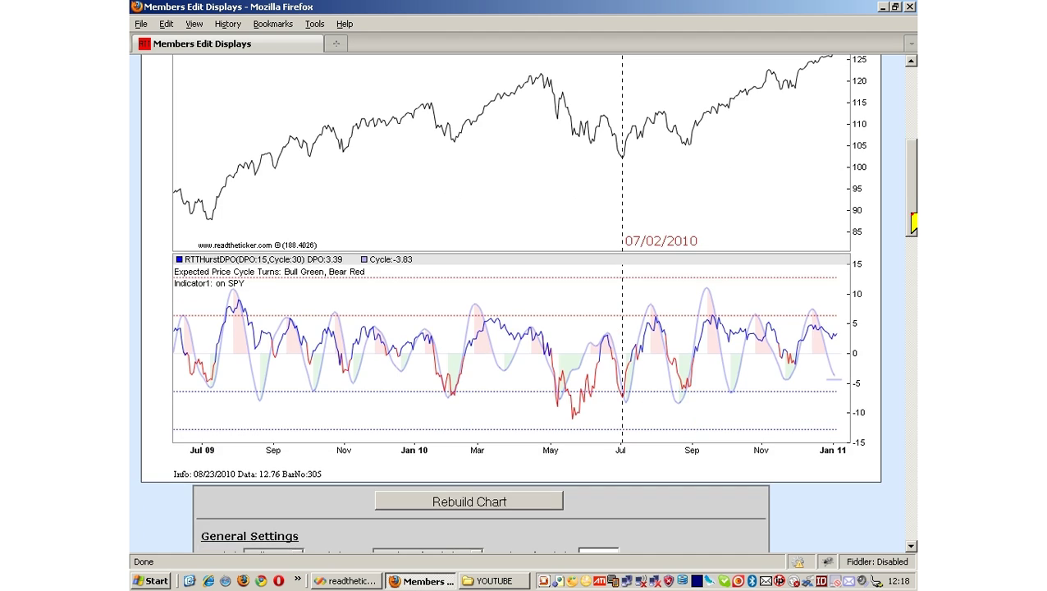
left_click_drag(913, 220, 913, 212)
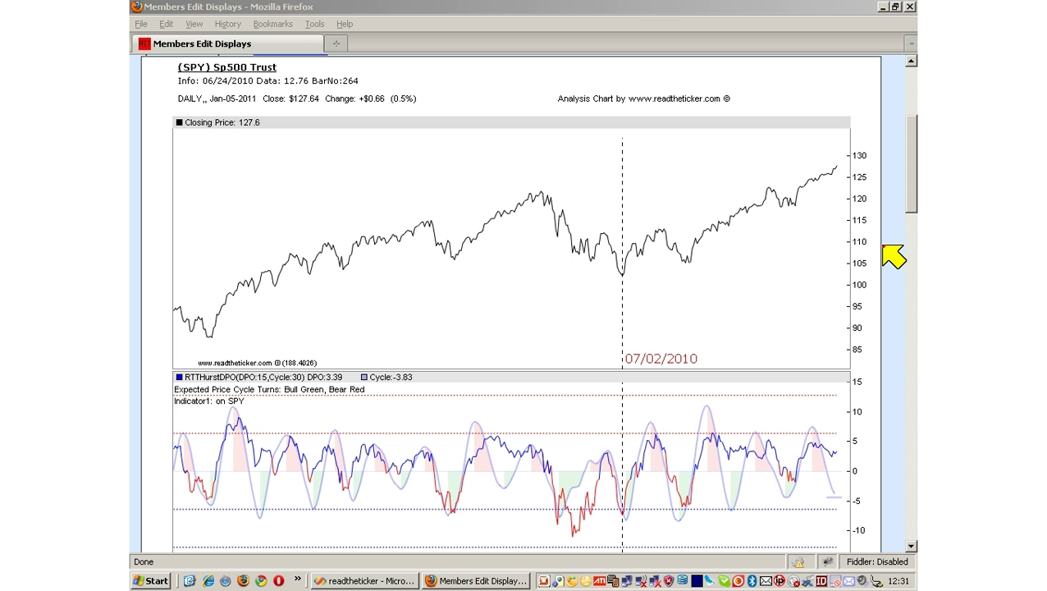
left_click_drag(910, 187, 905, 380)
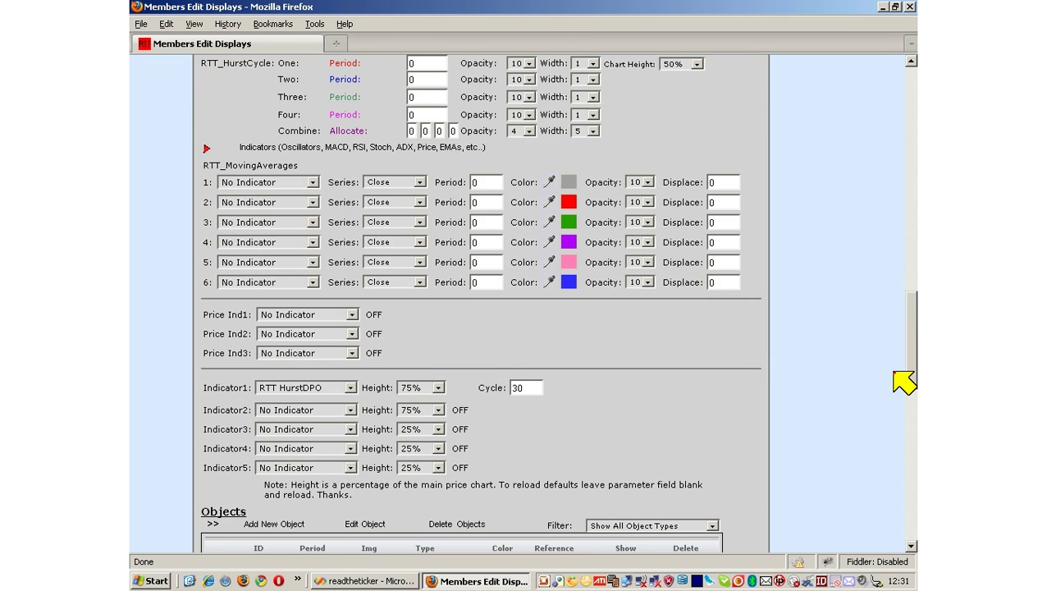
left_click(351, 410)
left_click(334, 228)
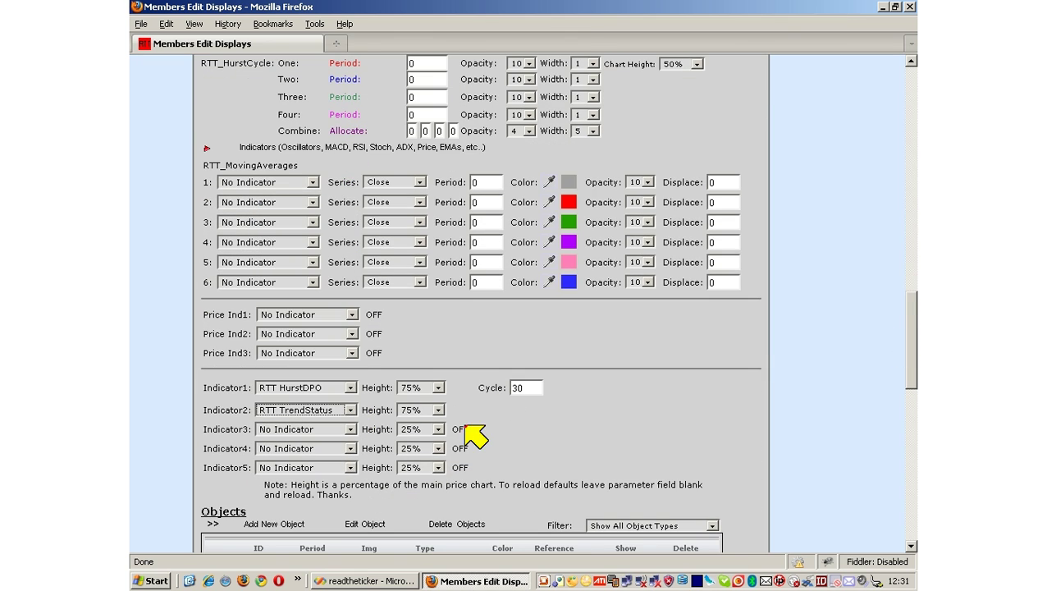
left_click(353, 411)
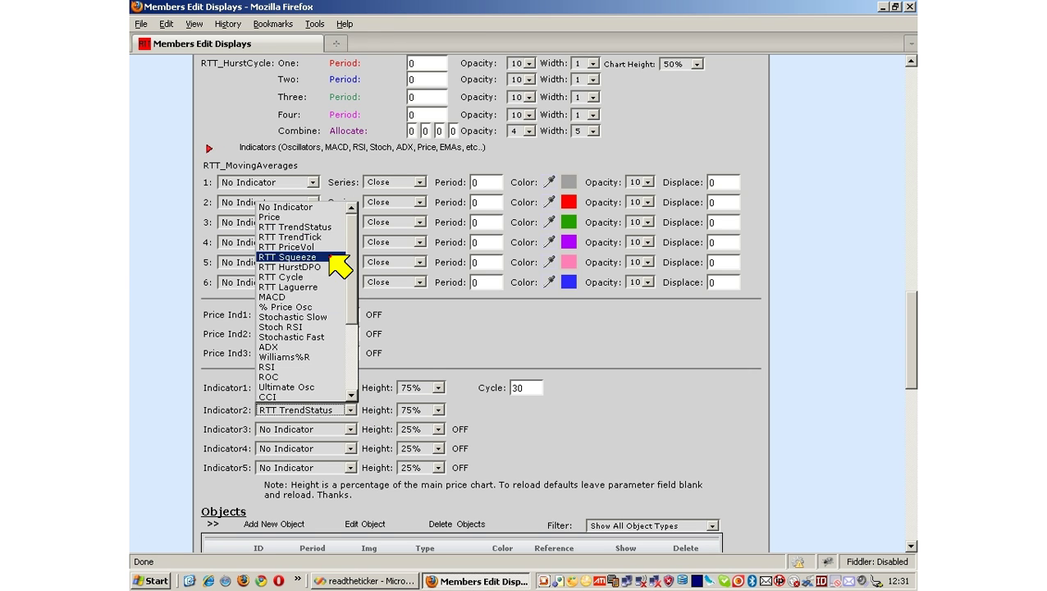
left_click(344, 273)
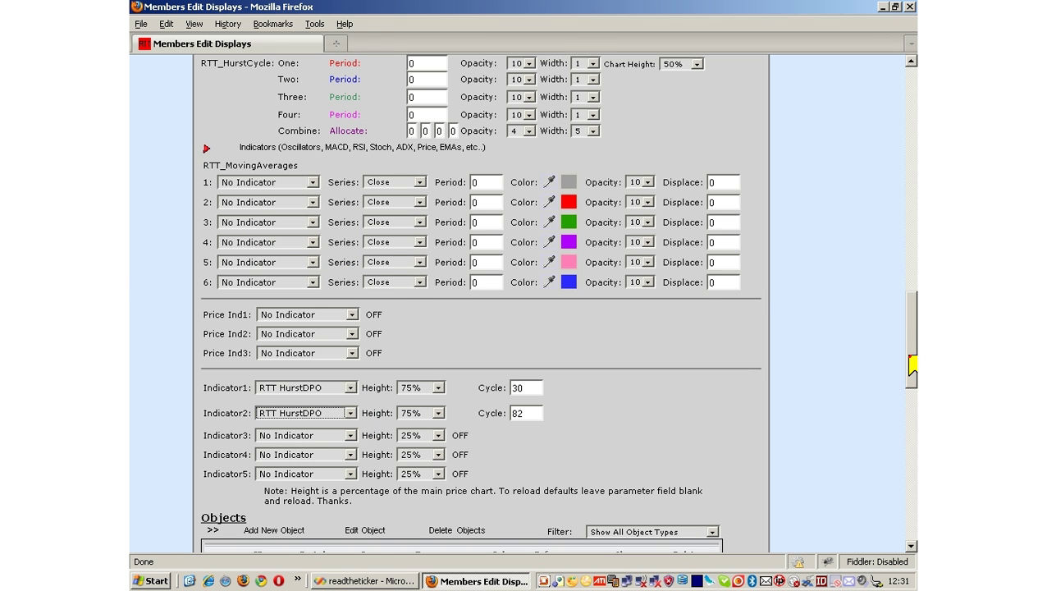
scroll(908, 386, "down", 4)
scroll(739, 451, "down", 3)
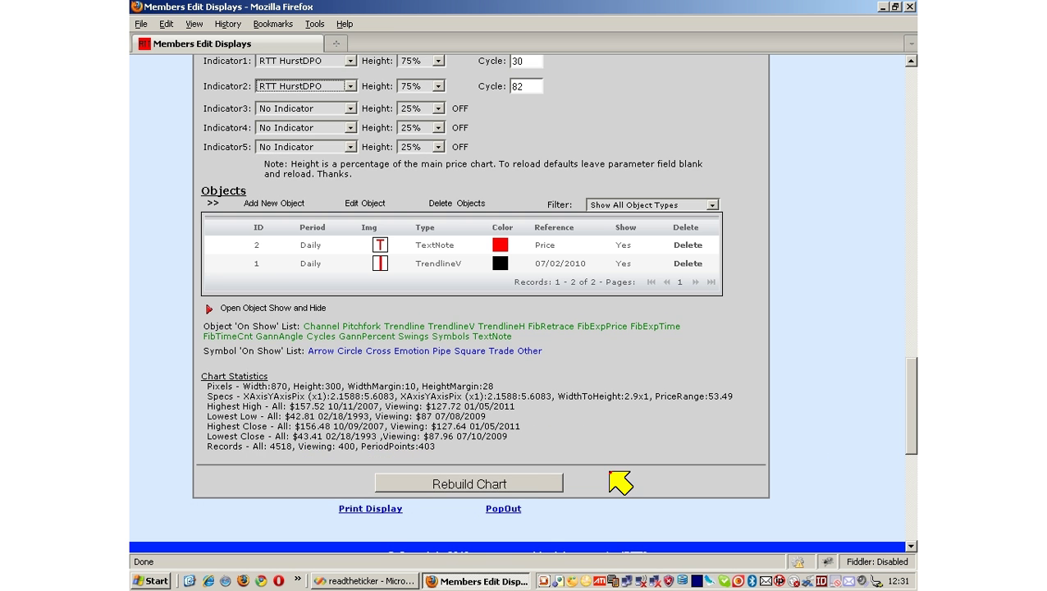
left_click(534, 485)
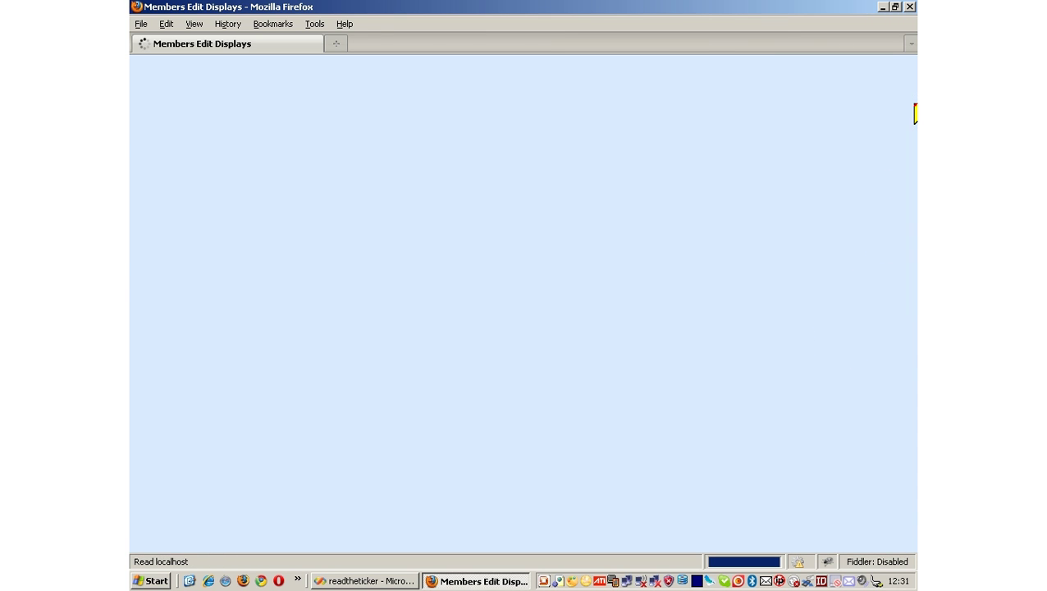
Step: Drop three vertical marker lines at the early-September turn across the 30- and 82-period HurstDPO panels
scroll(910, 246, "down", 10)
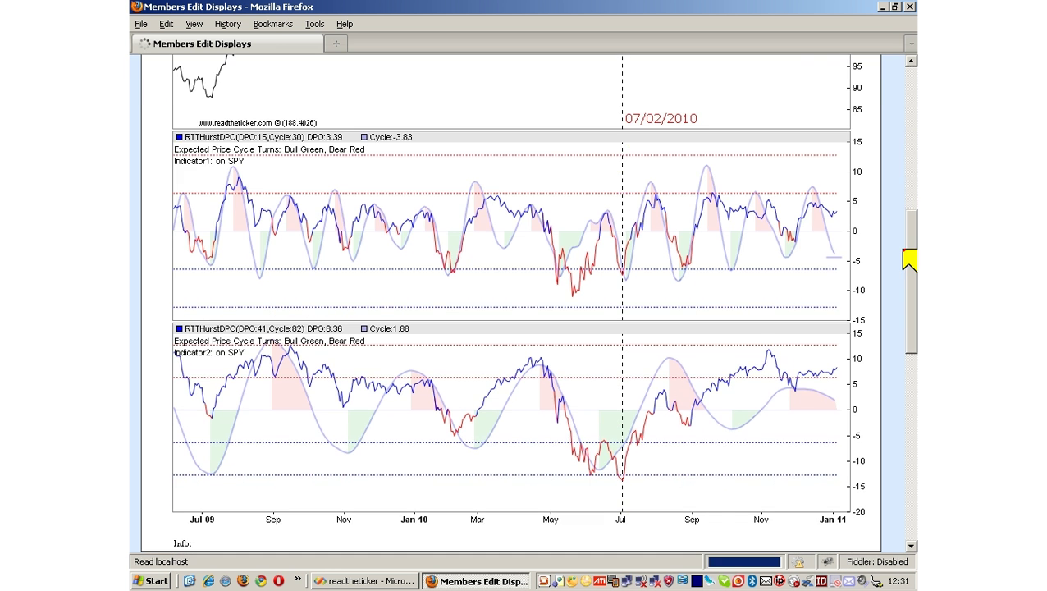
left_click_drag(909, 256, 910, 209)
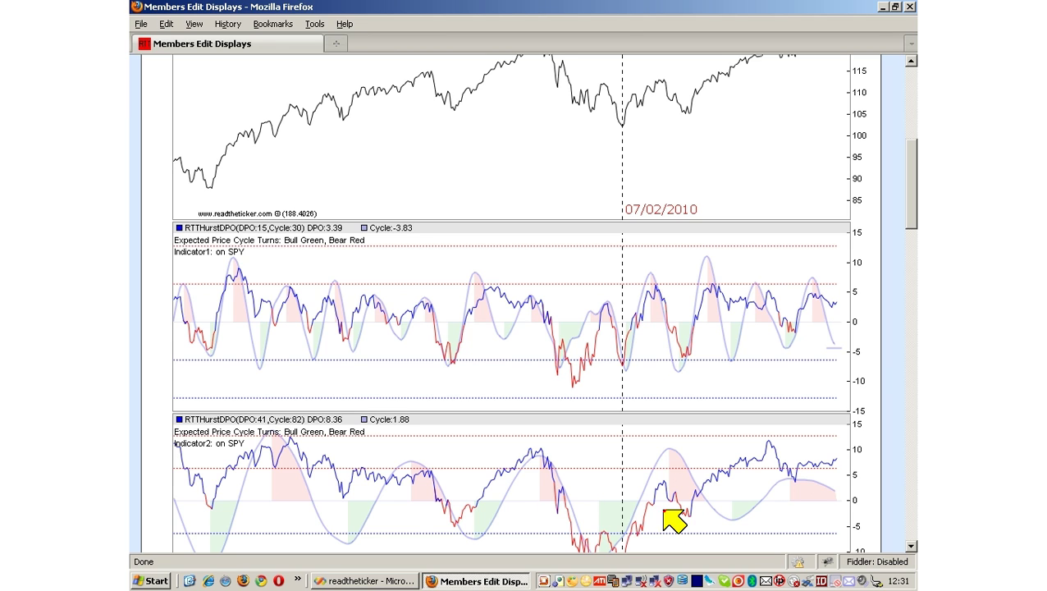
left_click_drag(912, 230, 912, 238)
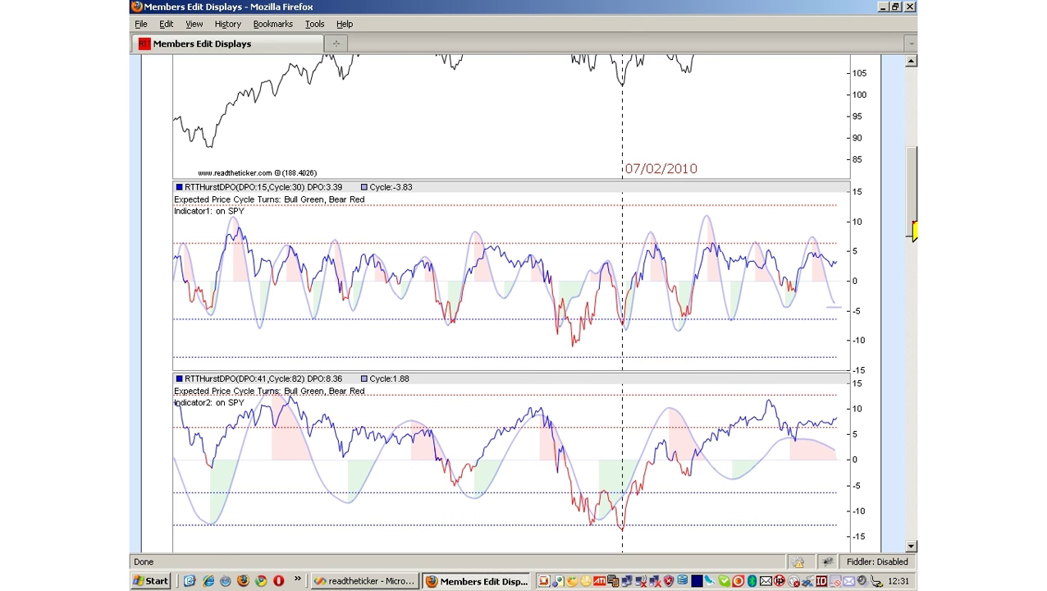
left_click(700, 472)
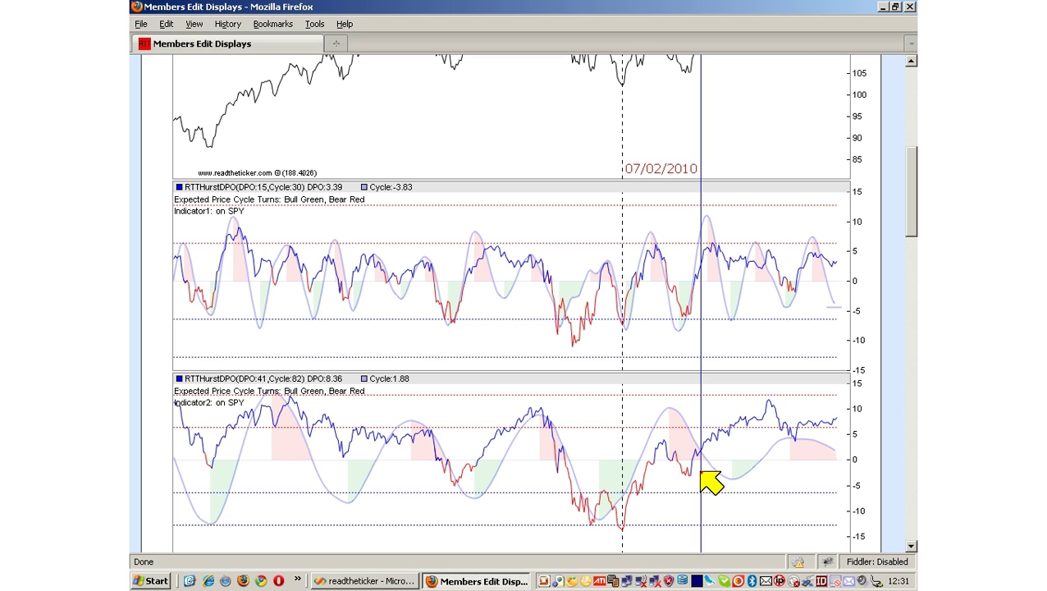
left_click(691, 482)
left_click(686, 499)
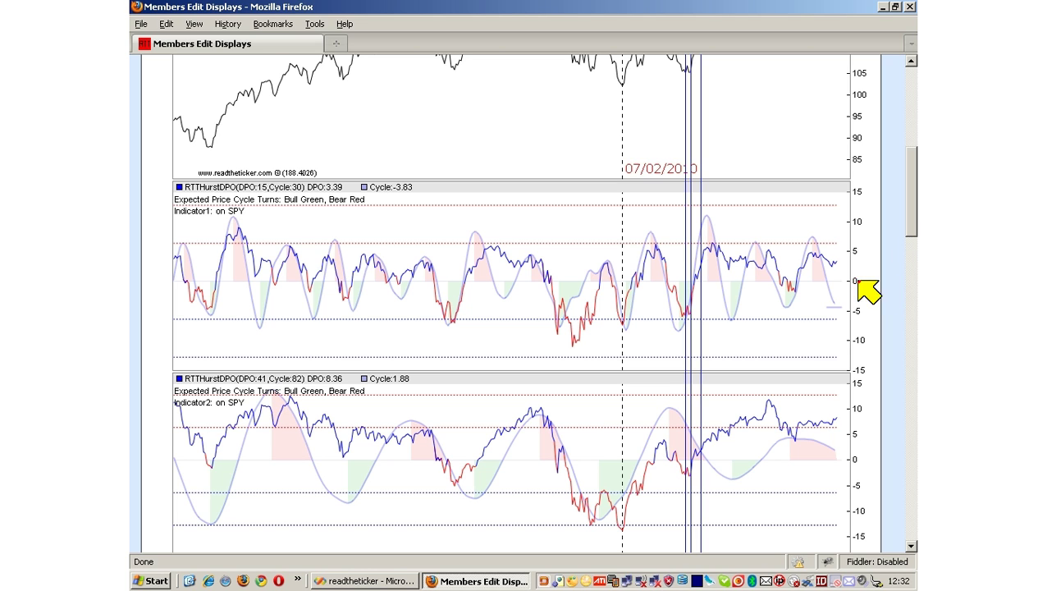
Step: Clear the vertical marker lines from all chart panels
left_click(818, 334)
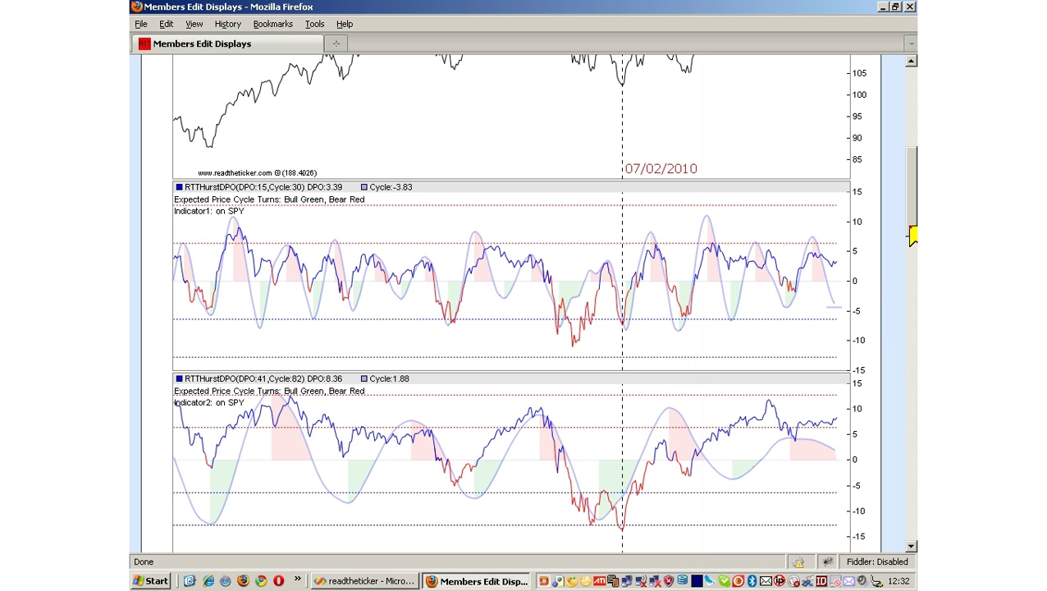
left_click_drag(914, 227, 914, 227)
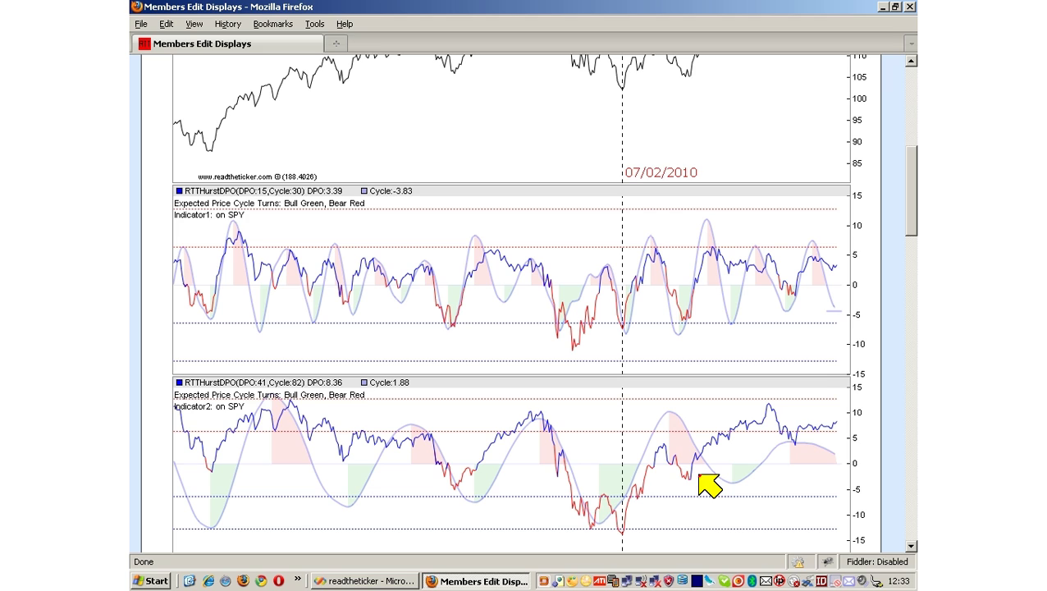
left_click_drag(913, 211, 911, 207)
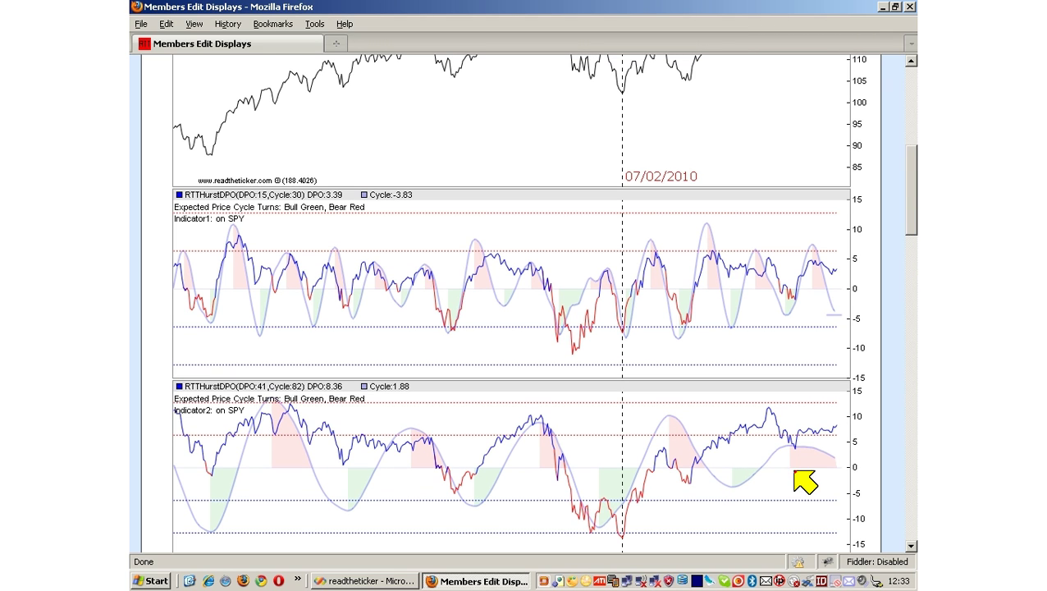